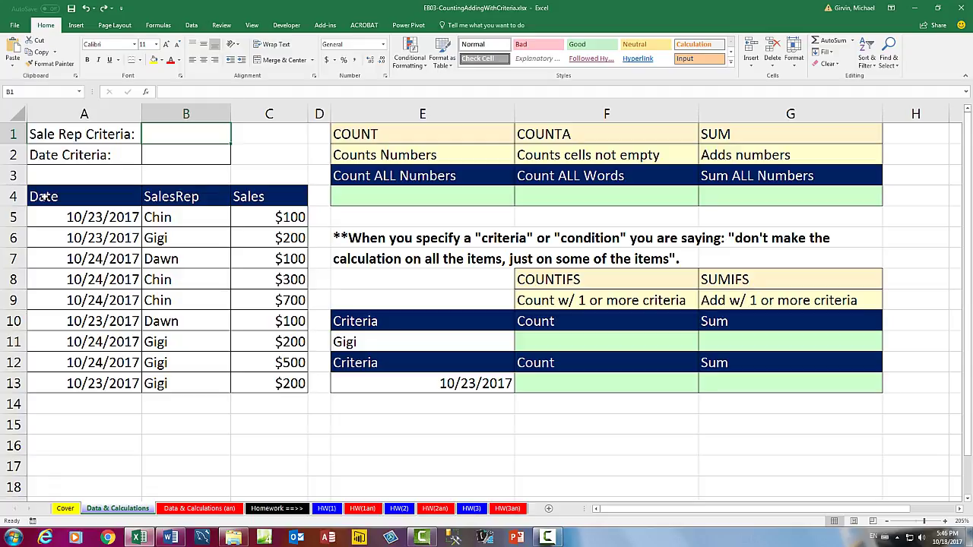
# Step: Examine the Date, SalesRep and Sales headers and the sales rep entries in B5:B13
pyautogui.click(44, 196)
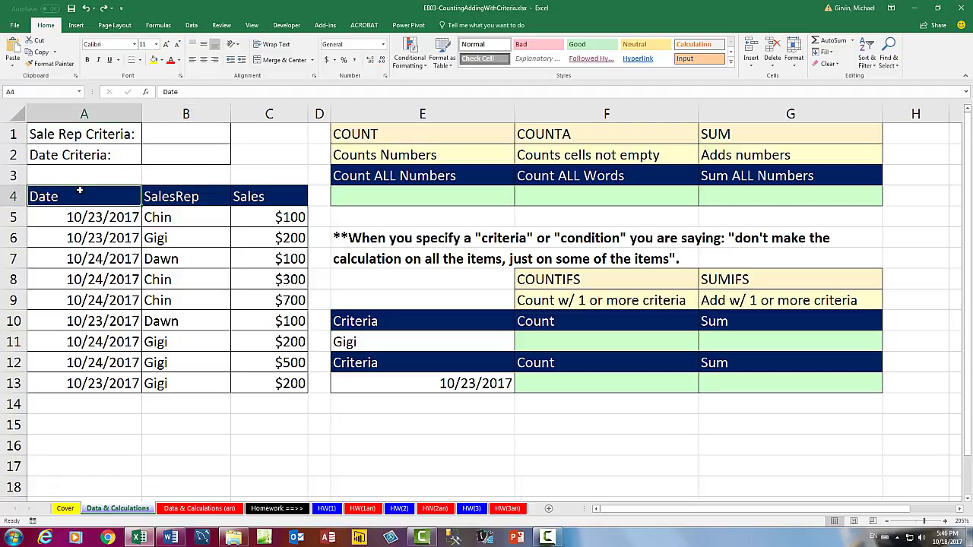
pyautogui.click(147, 197)
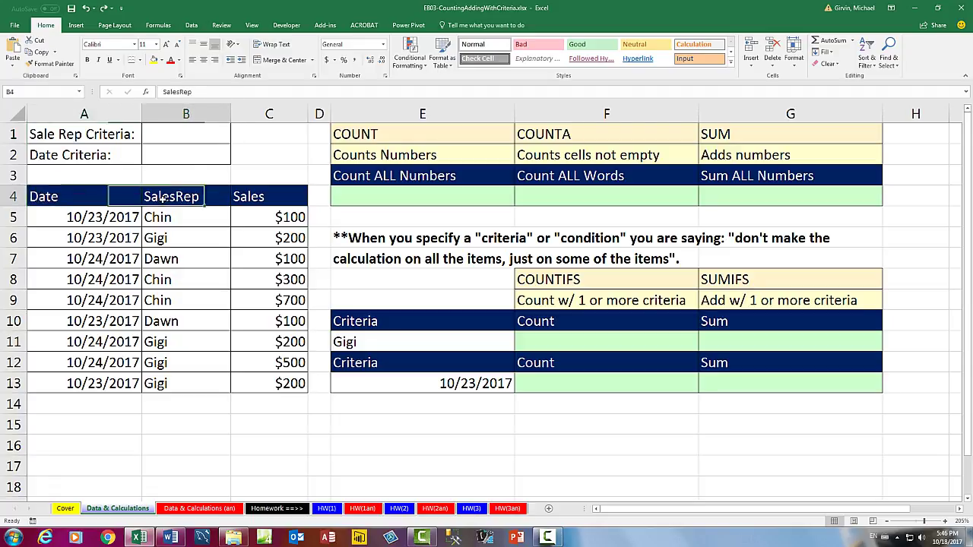
pyautogui.click(268, 199)
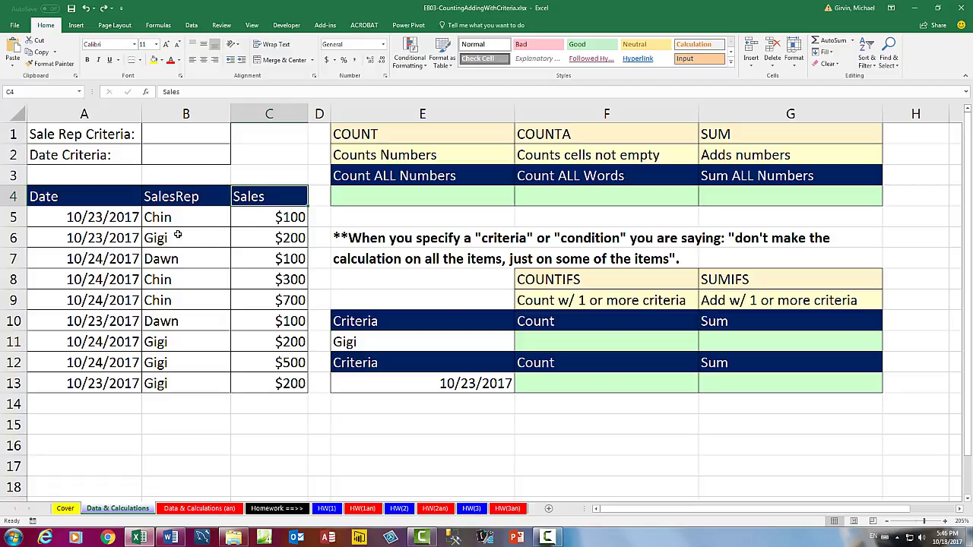
pyautogui.moveTo(174, 217); pyautogui.dragTo(174, 381)
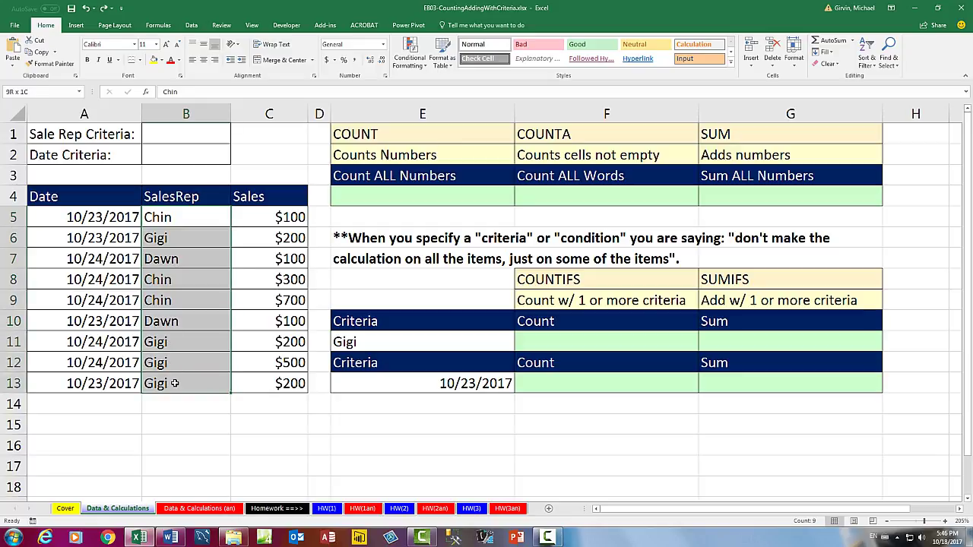
# Step: Select together the SalesRep cells B6, B11, B12 and B13, which match the criteria in E11
pyautogui.click(168, 238)
pyautogui.keyDown('ctrl'); pyautogui.click(166, 346); pyautogui.keyUp('ctrl')
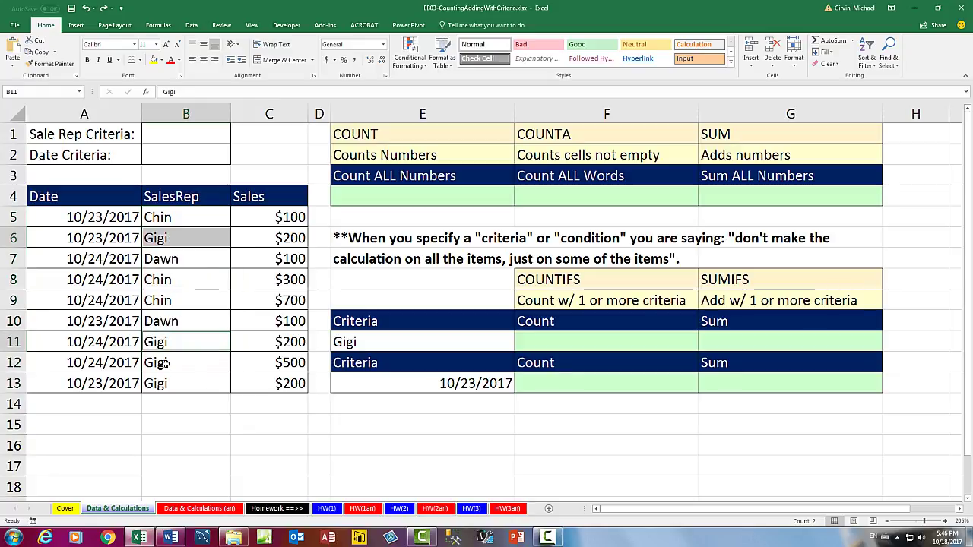
pyautogui.keyDown('ctrl'); pyautogui.click(166, 366); pyautogui.keyUp('ctrl')
pyautogui.keyDown('ctrl'); pyautogui.click(174, 384); pyautogui.keyUp('ctrl')
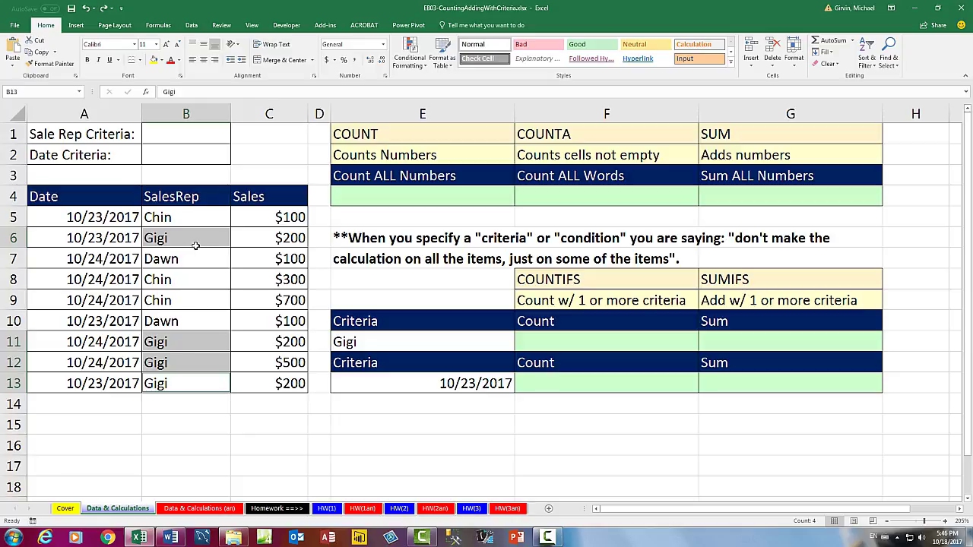
# Step: Select together the Sales amounts in C6, C11, C12 and C13 belonging to the criteria sales rep, finishing with C6 alone
pyautogui.click(259, 240)
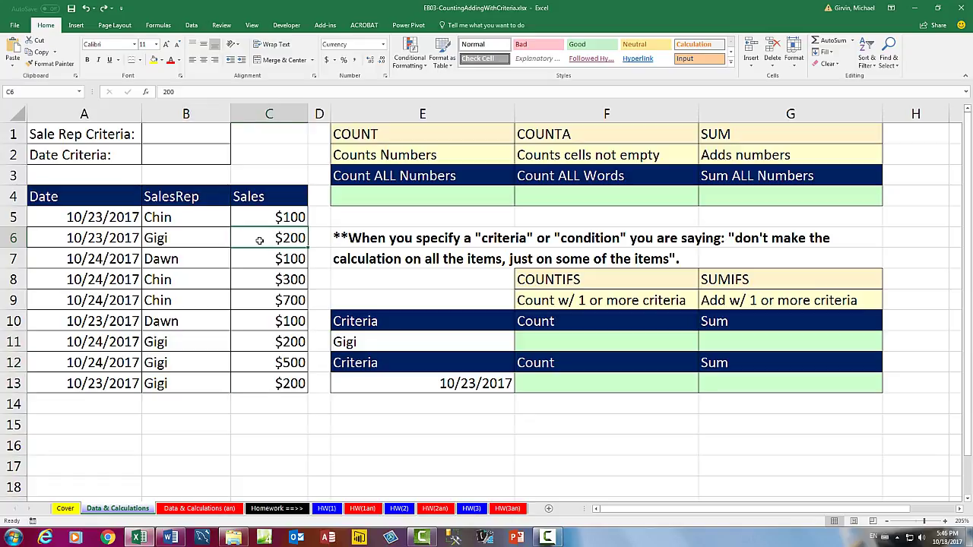
pyautogui.keyDown('ctrl'); pyautogui.click(256, 343); pyautogui.keyUp('ctrl')
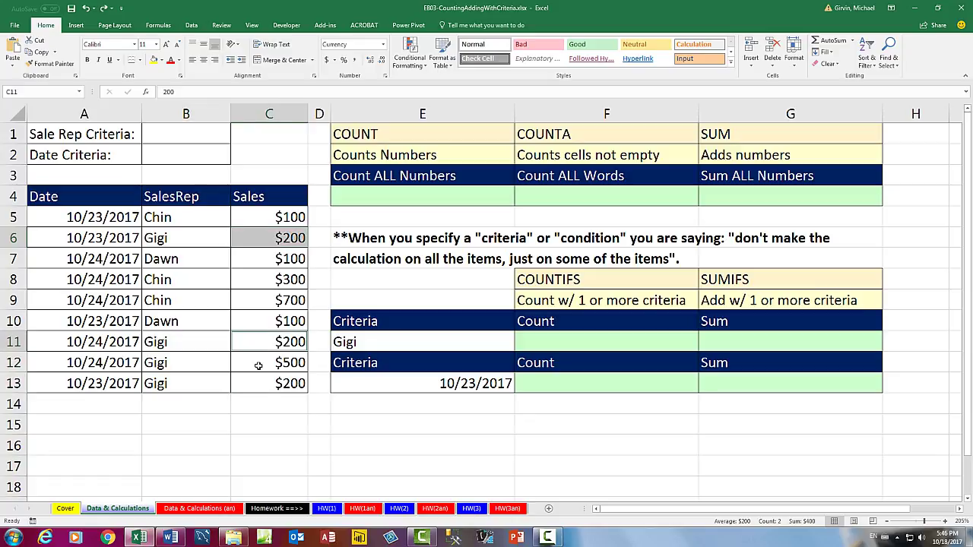
pyautogui.keyDown('ctrl'); pyautogui.click(258, 365); pyautogui.keyUp('ctrl')
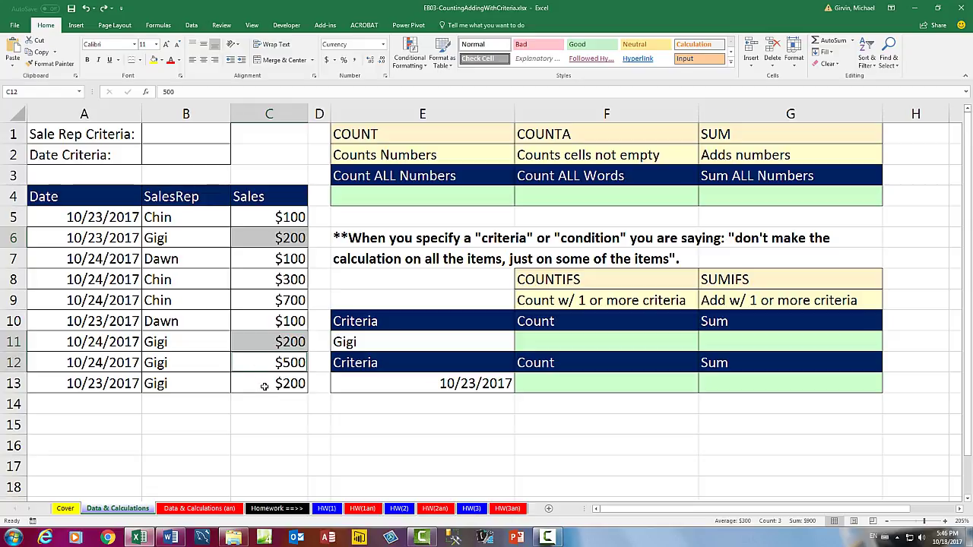
pyautogui.keyDown('ctrl'); pyautogui.click(264, 386); pyautogui.keyUp('ctrl')
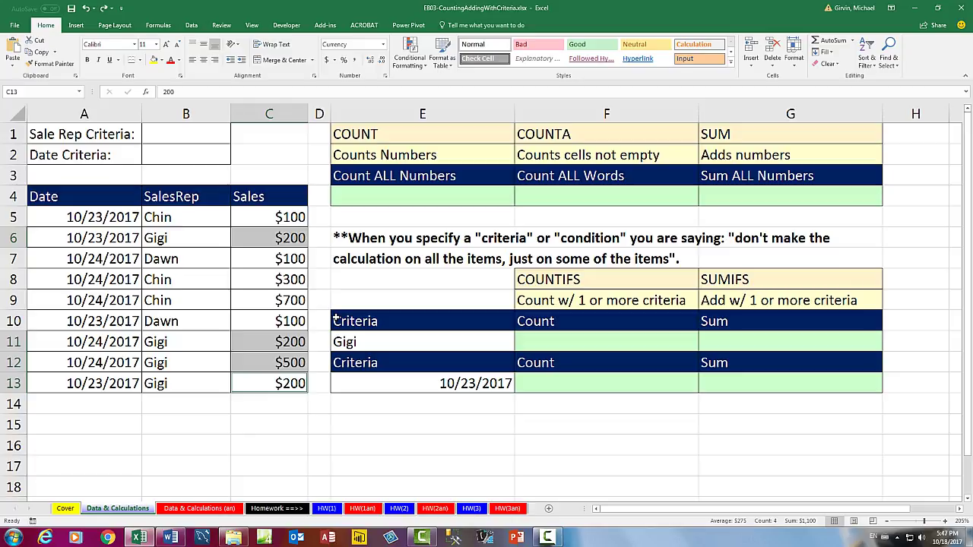
pyautogui.click(279, 238)
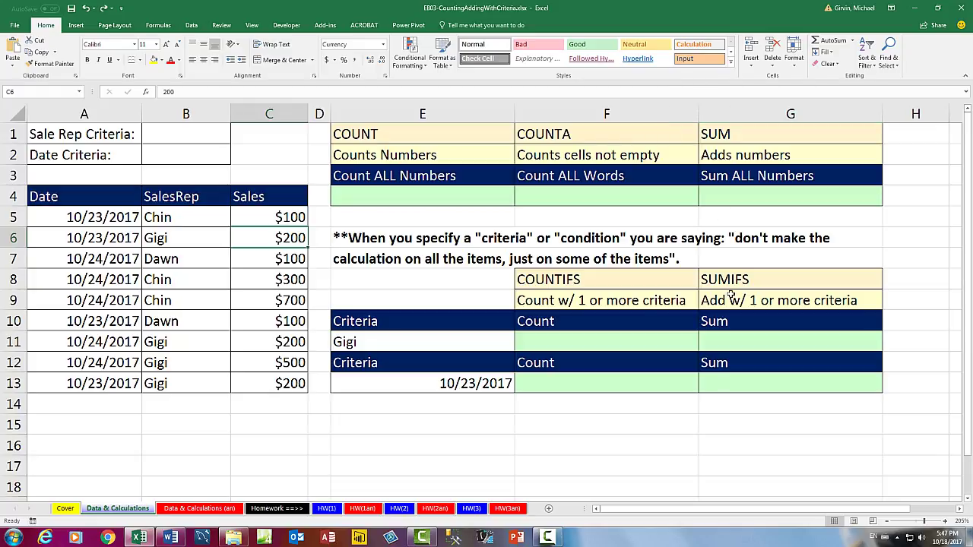
# Step: Review the Sales amounts in C5:C13 and begin a formula in E4 with "=cou"
pyautogui.click(407, 192)
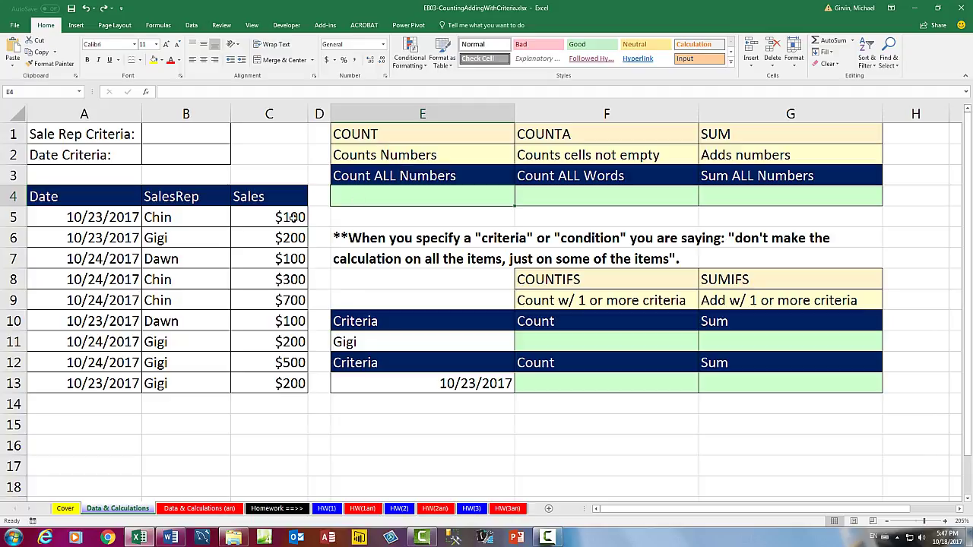
pyautogui.moveTo(270, 218); pyautogui.dragTo(265, 384)
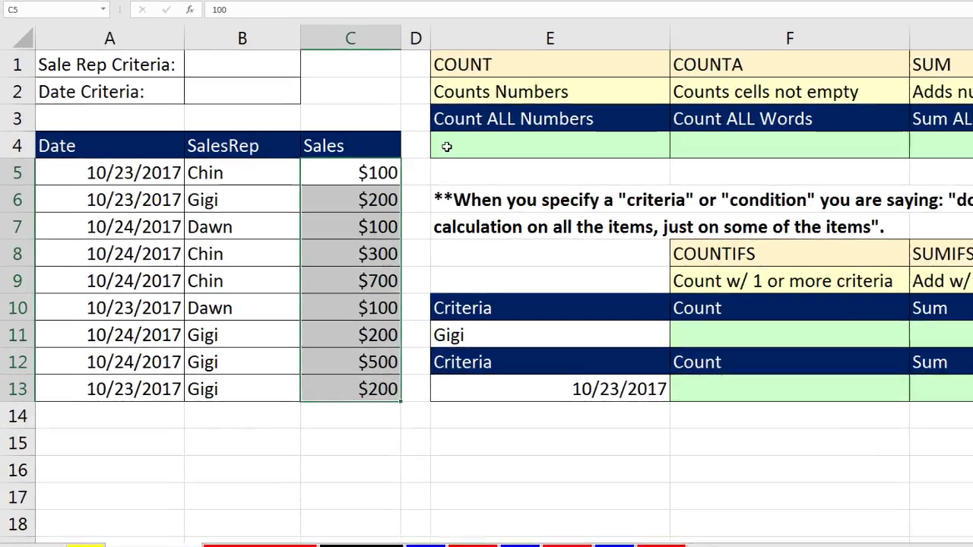
pyautogui.click(375, 181)
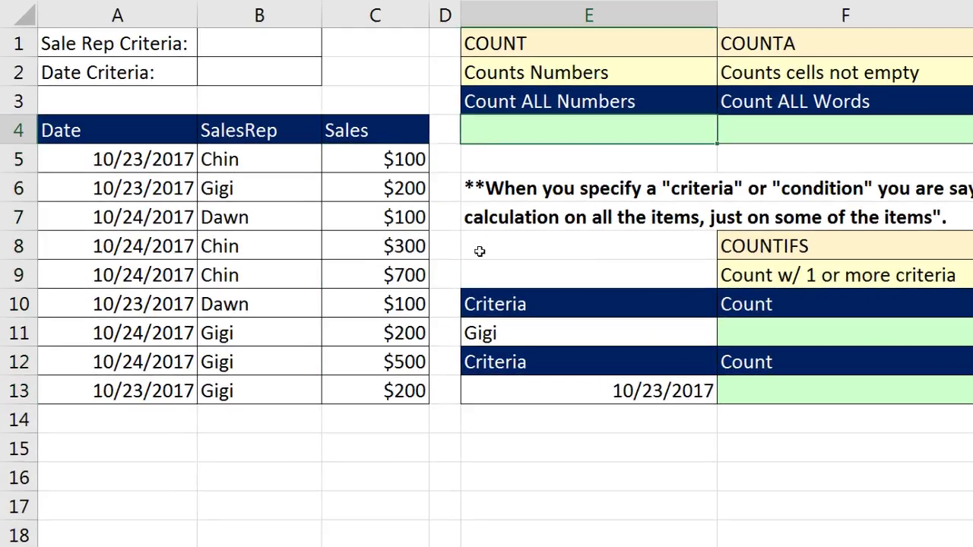
pyautogui.write('=')
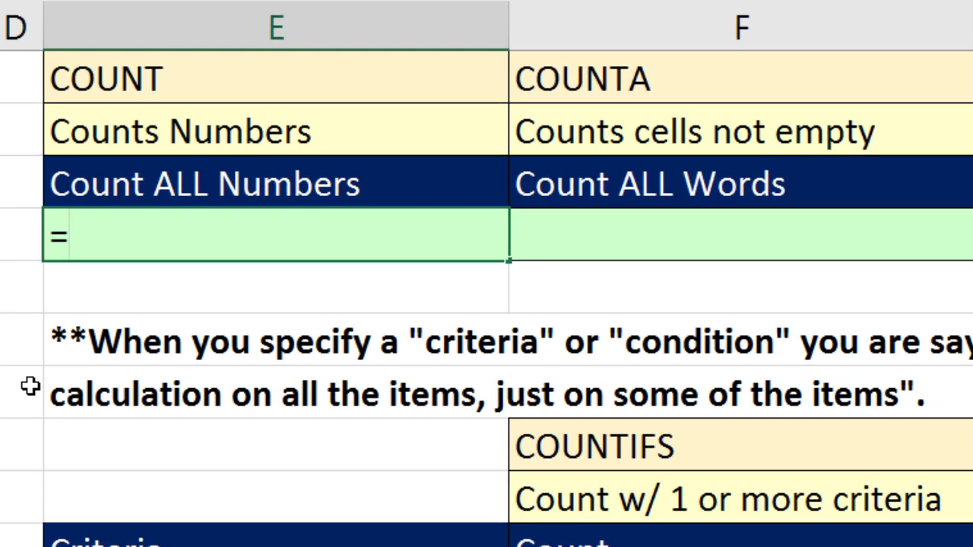
pyautogui.write('cou')
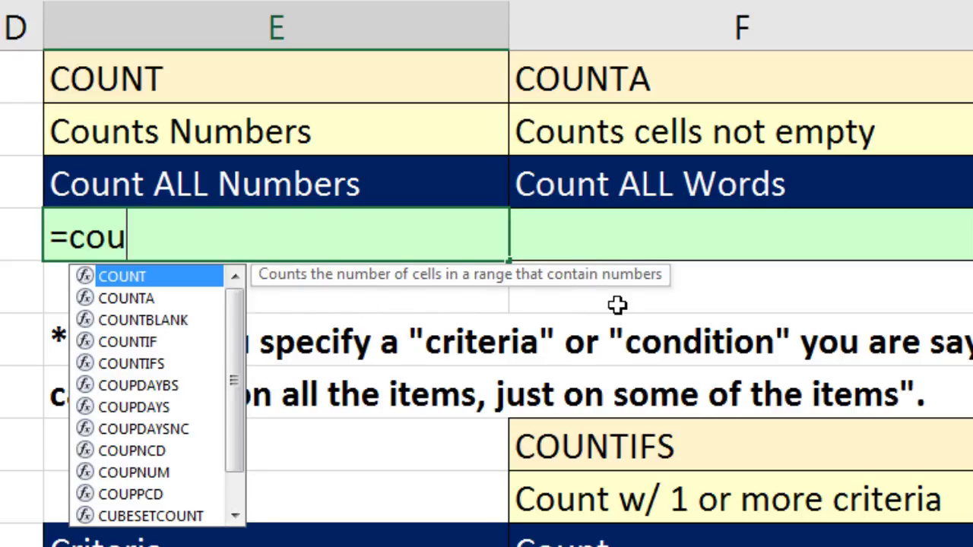
# Step: Examine the descriptions of the suggested functions from COUNT through COUNTIFS, returning to COUNT
pyautogui.press('Down')
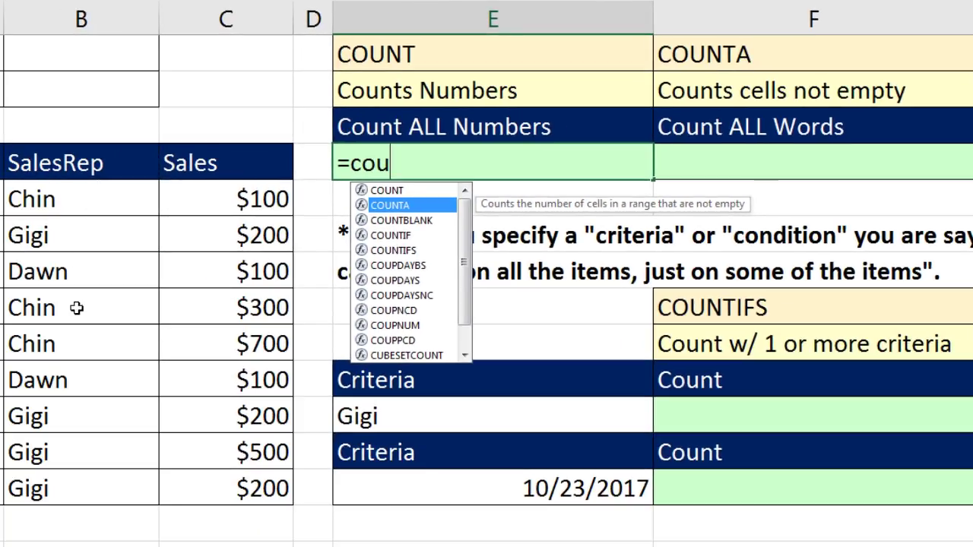
pyautogui.press('Down')
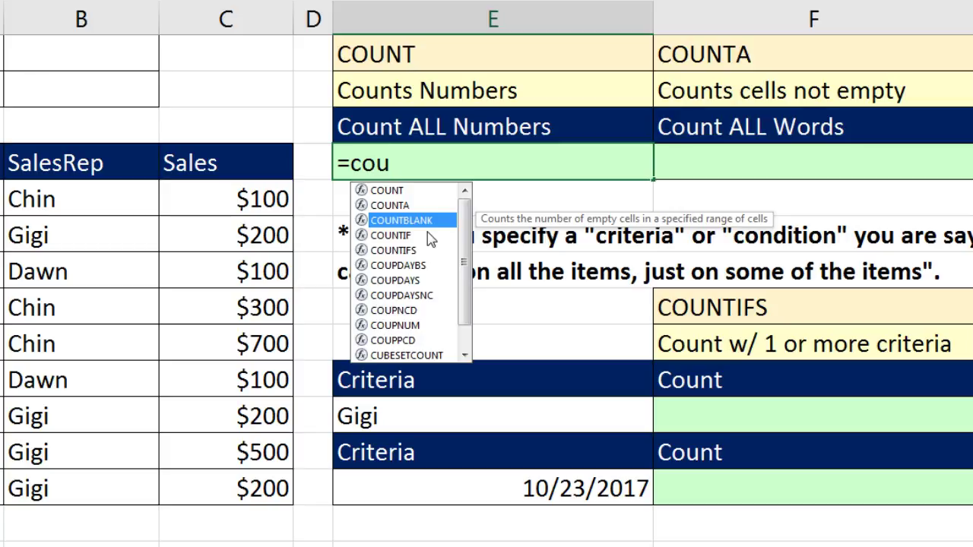
pyautogui.press('Down')
pyautogui.press('Down')
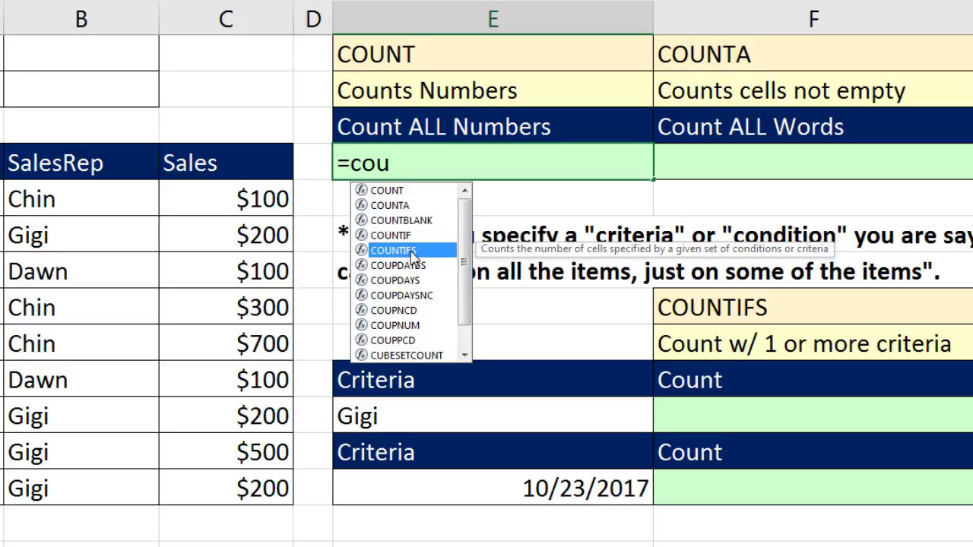
pyautogui.press('Up')
pyautogui.press('Up')
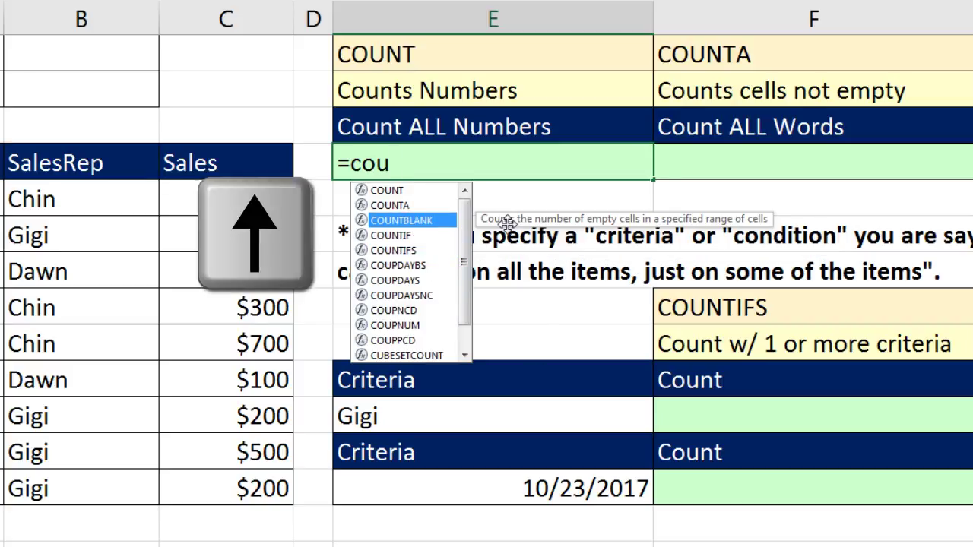
pyautogui.press('Up')
pyautogui.press('Up')
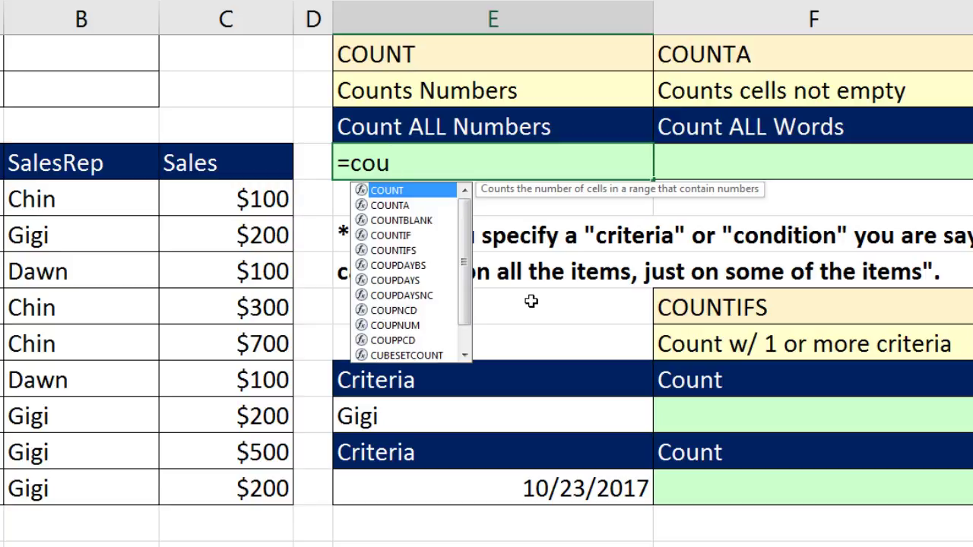
# Step: Complete the formula in E4 as =COUNT(C5:C13), keeping the cell selected
pyautogui.press('Tab')
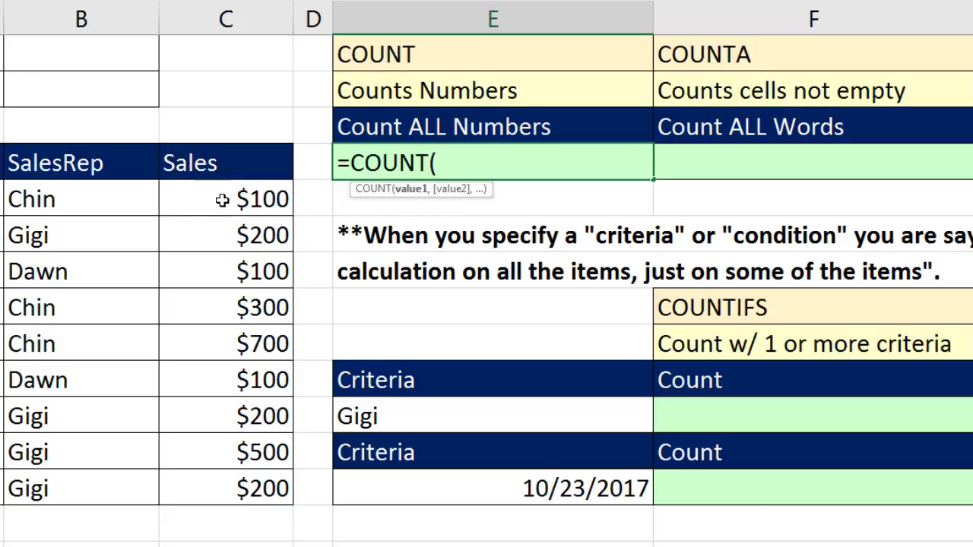
pyautogui.moveTo(200, 199); pyautogui.dragTo(240, 495)
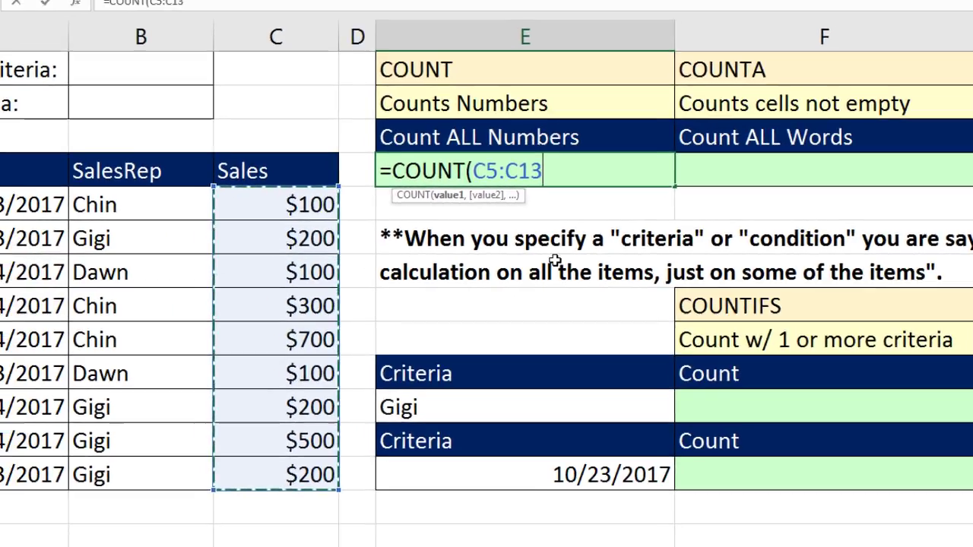
pyautogui.write(')')
pyautogui.hotkey('ctrl', 'Return')
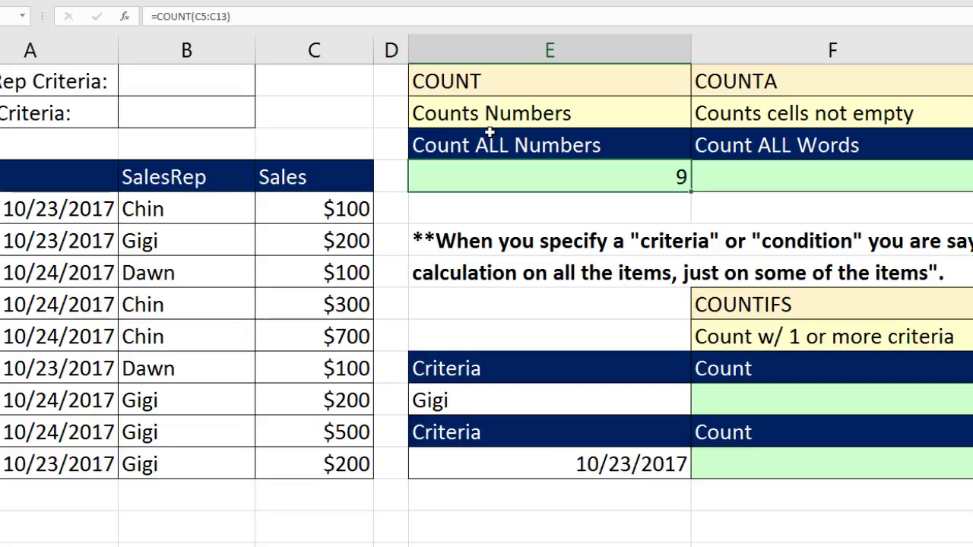
# Step: Test the count by replacing the sales amount in C7 with a sample name as text, and undo the entry
pyautogui.click(332, 274)
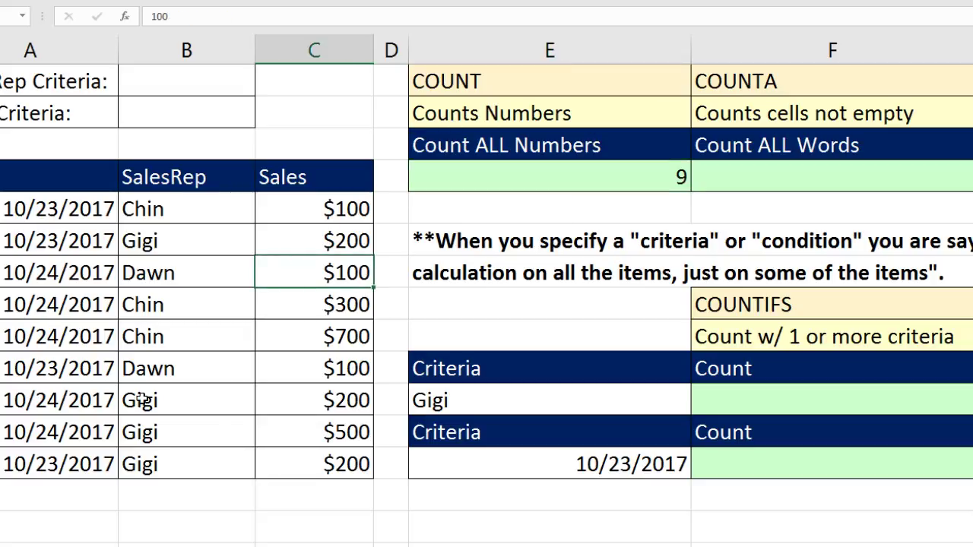
pyautogui.write('Han')
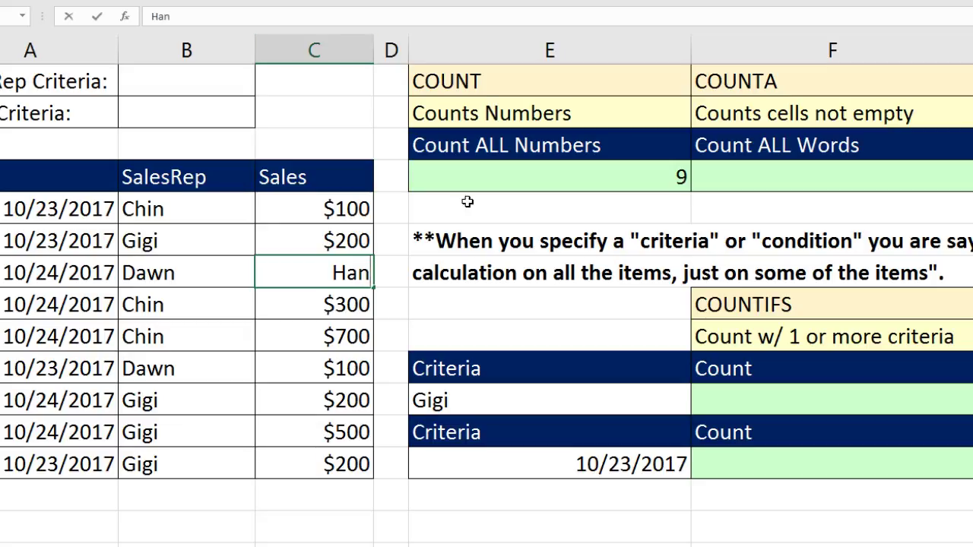
pyautogui.press('Return')
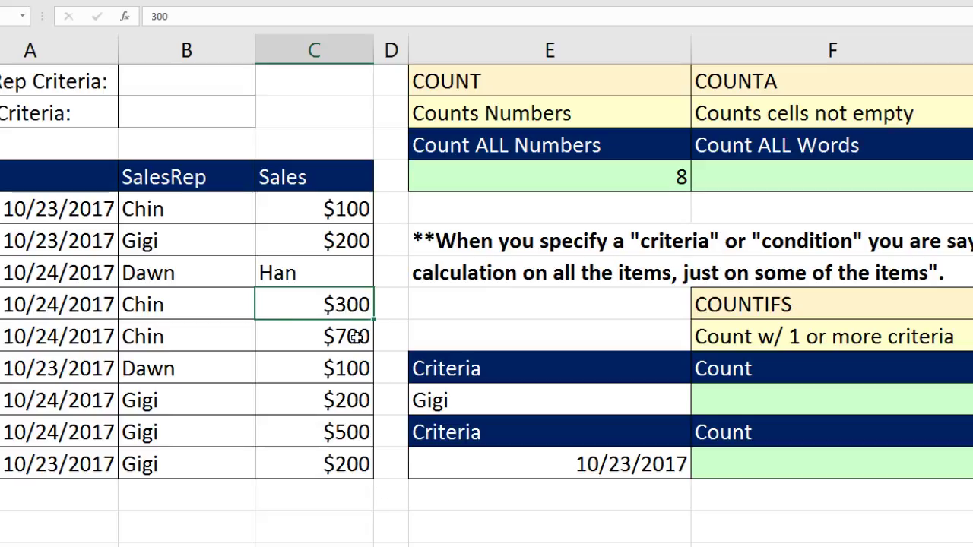
pyautogui.hotkey('ctrl', 'z')
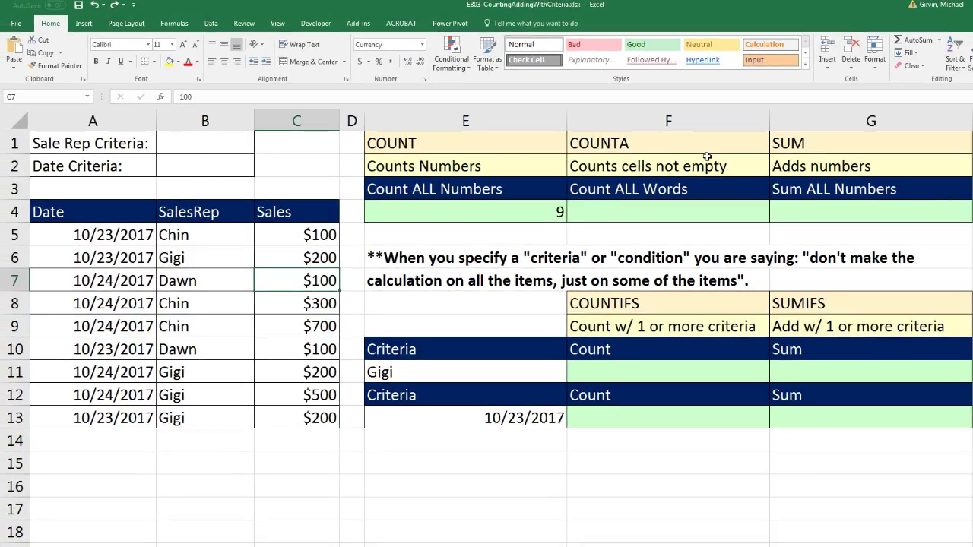
# Step: Enter the formula =COUNTA(B5:B13) in F4 to count all words in the SalesRep column
pyautogui.click(625, 216)
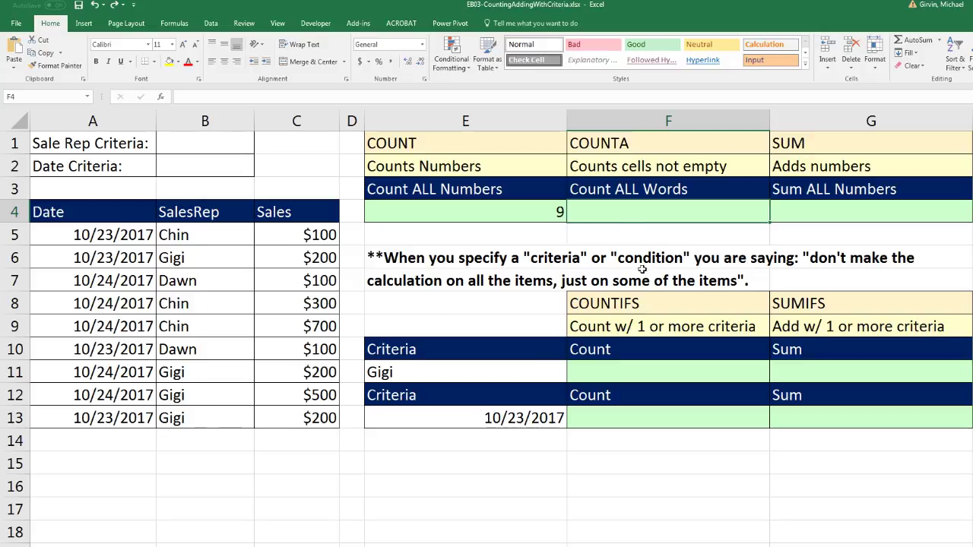
pyautogui.write('=counta')
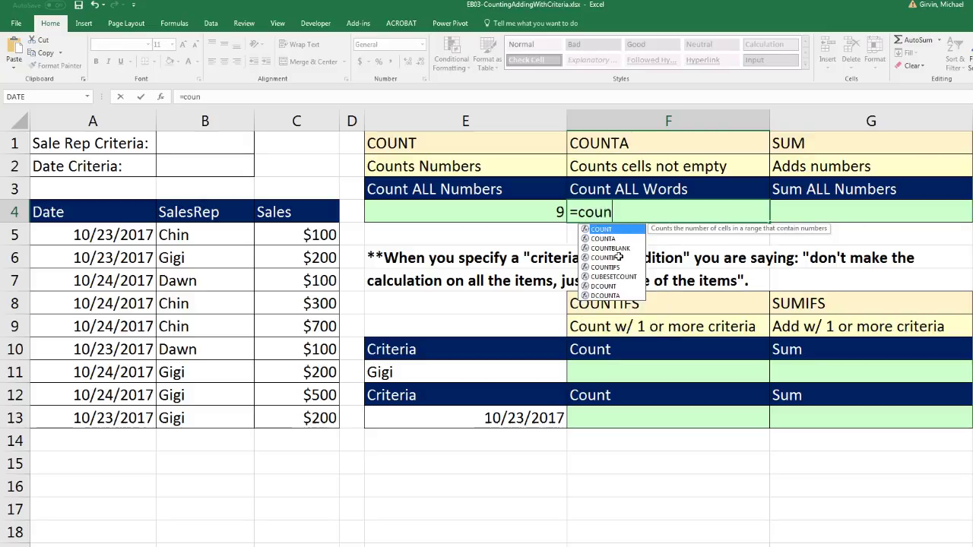
pyautogui.press('Tab')
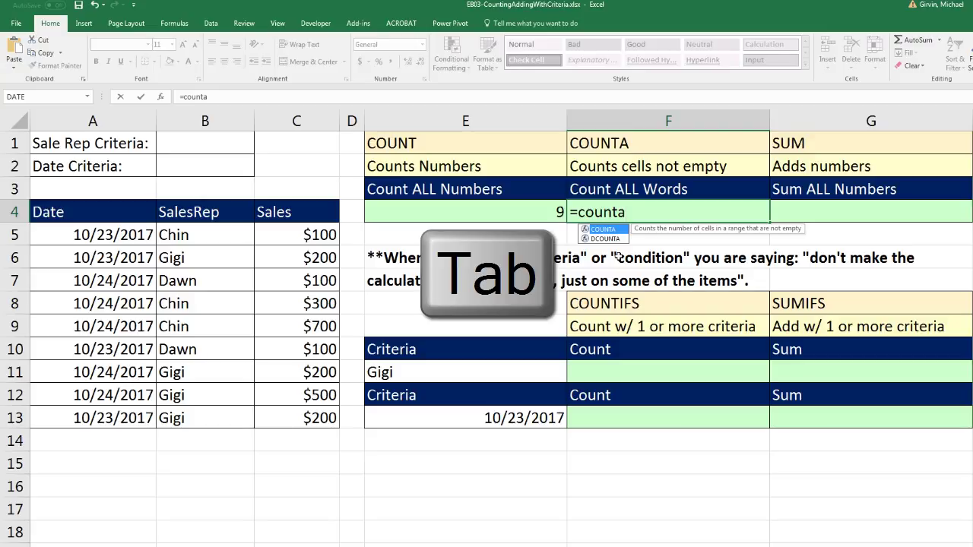
pyautogui.press('Tab')
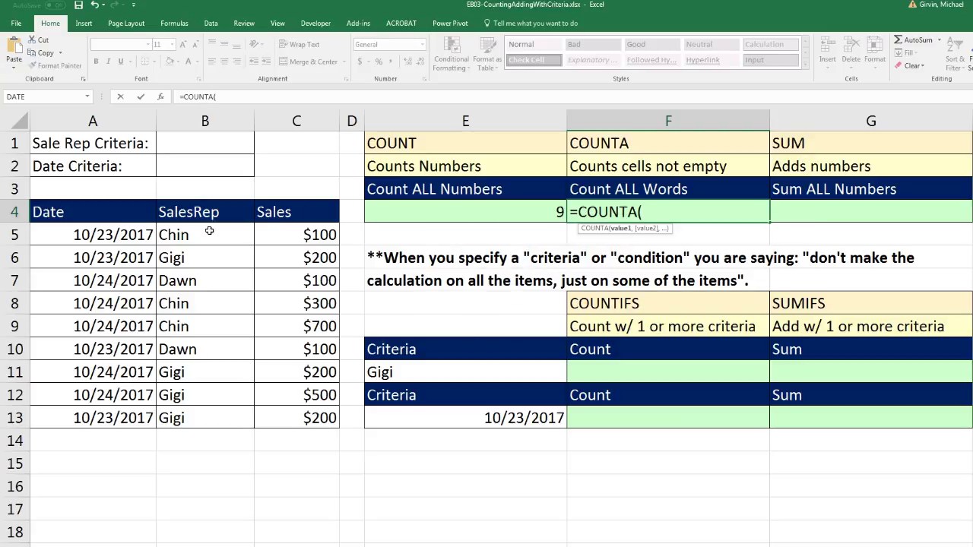
pyautogui.moveTo(200, 233); pyautogui.dragTo(203, 417)
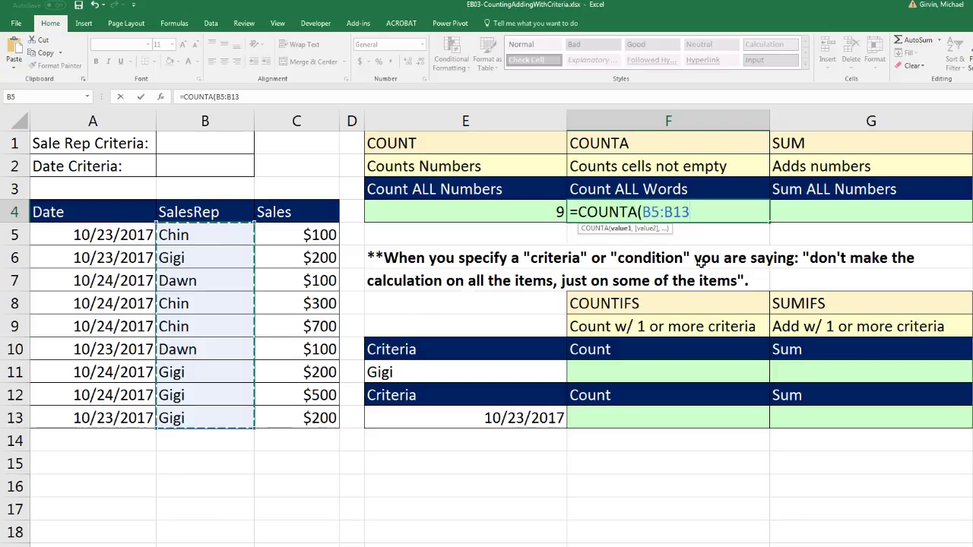
pyautogui.write(')')
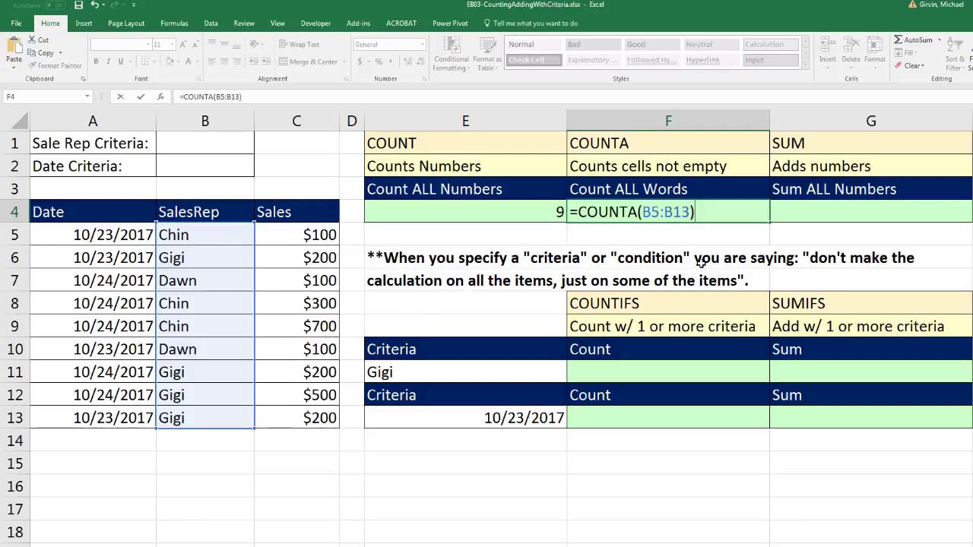
pyautogui.hotkey('ctrl', 'Return')
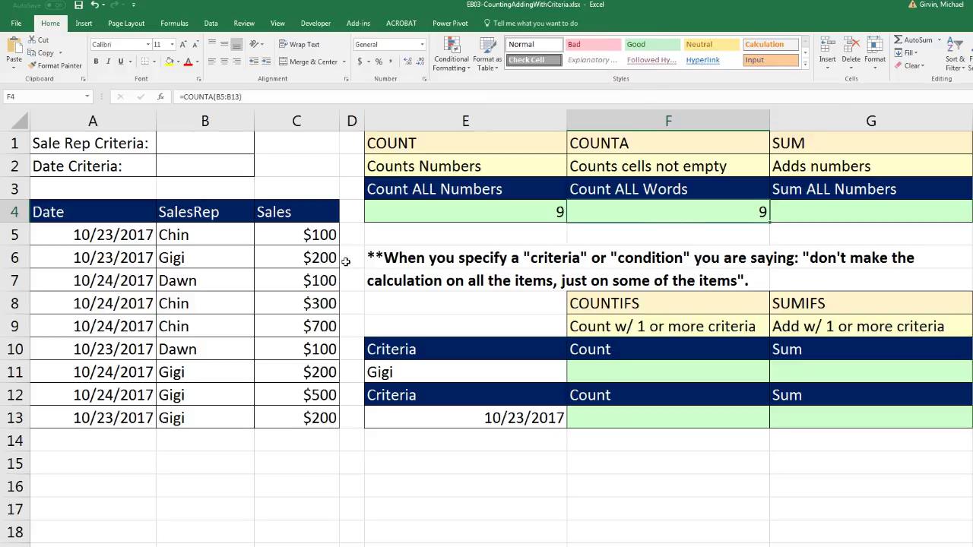
# Step: Test the COUNTA result by entering 100 in B6 and clearing that cell, and undo both changes
pyautogui.click(204, 261)
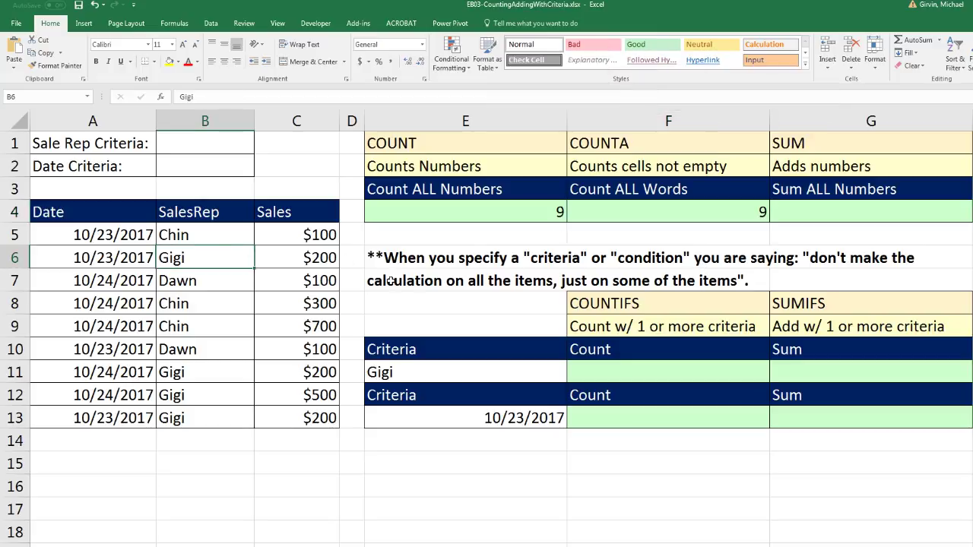
pyautogui.write('100')
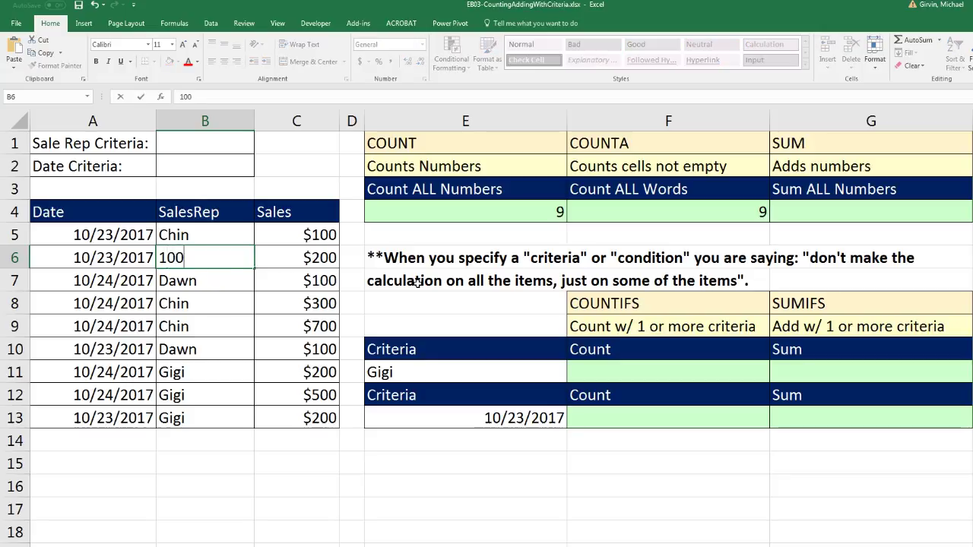
pyautogui.hotkey('ctrl', 'Return')
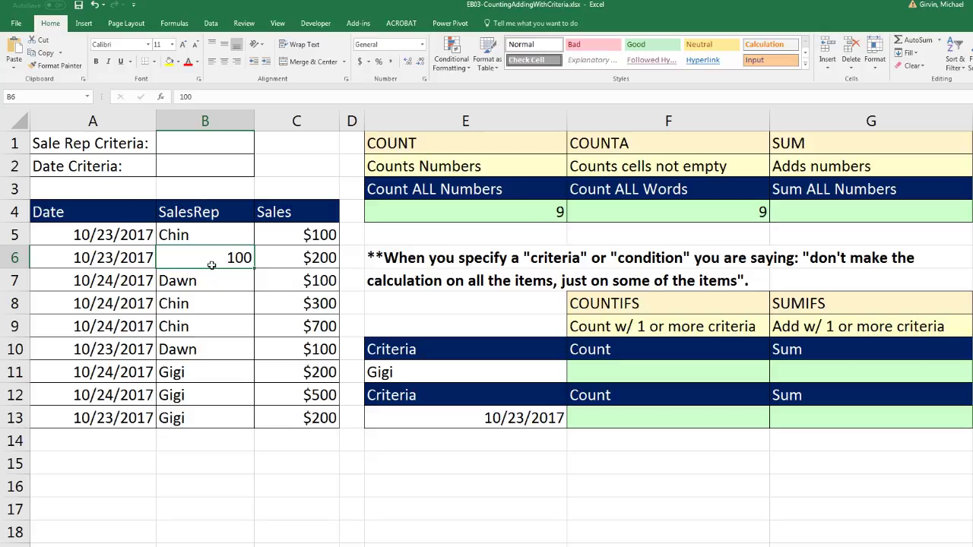
pyautogui.press('Delete')
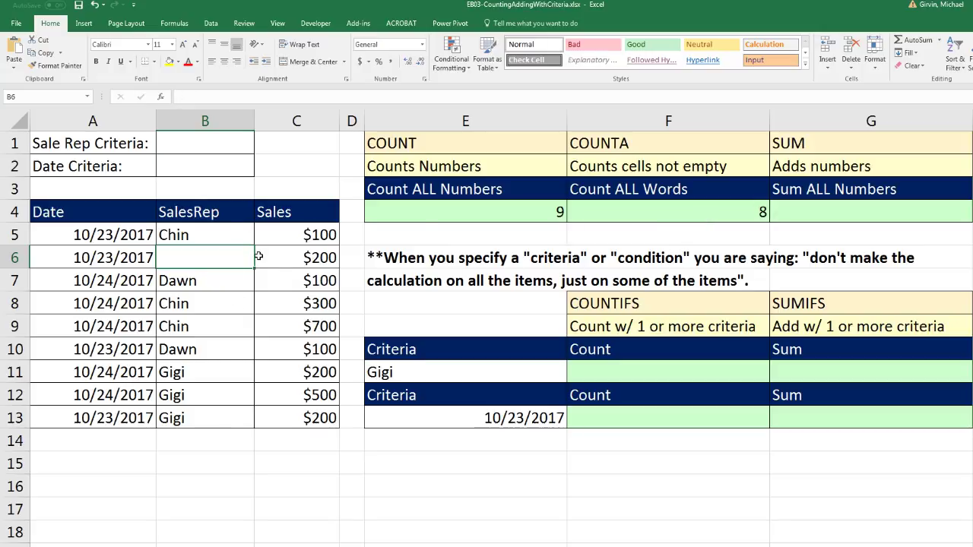
pyautogui.hotkey('ctrl', 'z')
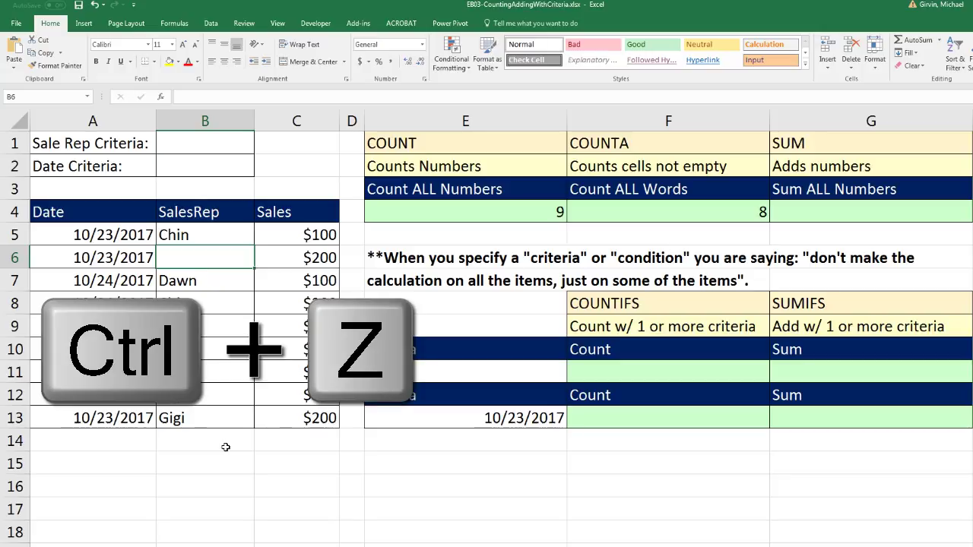
pyautogui.hotkey('ctrl', 'z')
pyautogui.hotkey('ctrl', 'z')
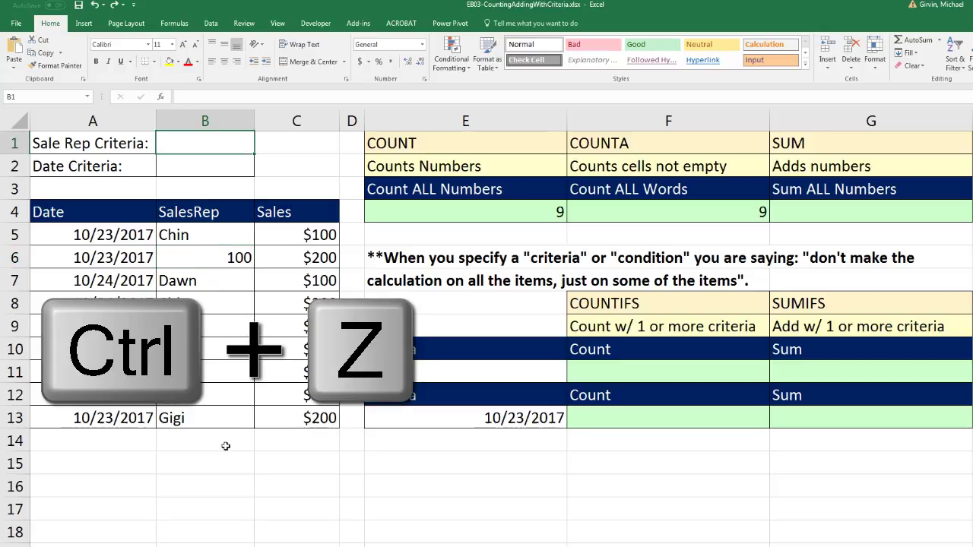
pyautogui.hotkey('ctrl', 'z')
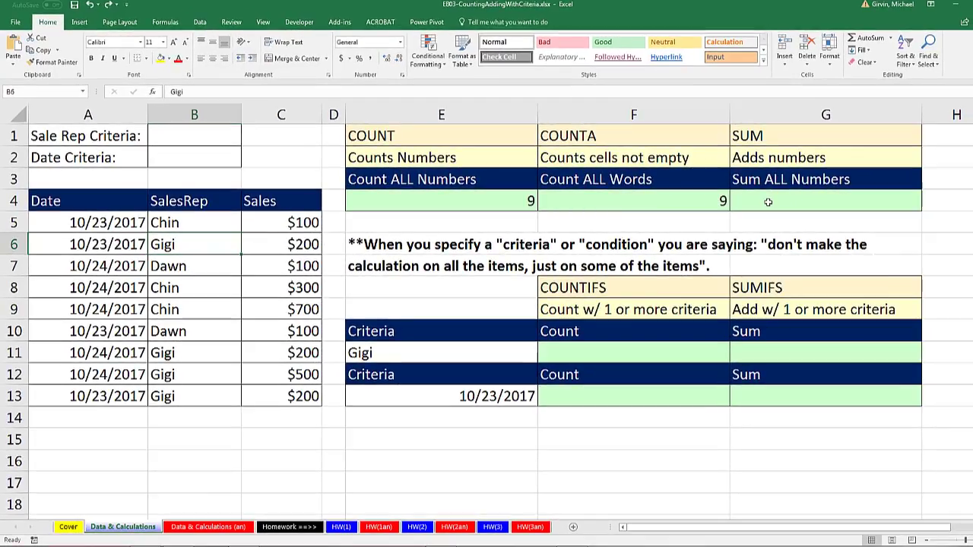
# Step: Enter the formula =SUM(C5:C13) in G4 to add all sales amounts, keeping the cell selected
pyautogui.click(767, 201)
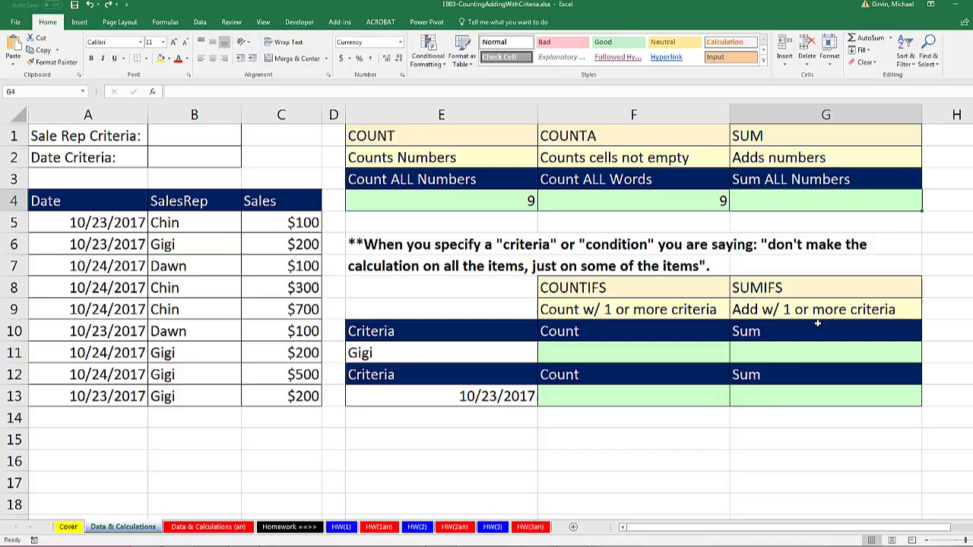
pyautogui.hotkey('alt', '=')
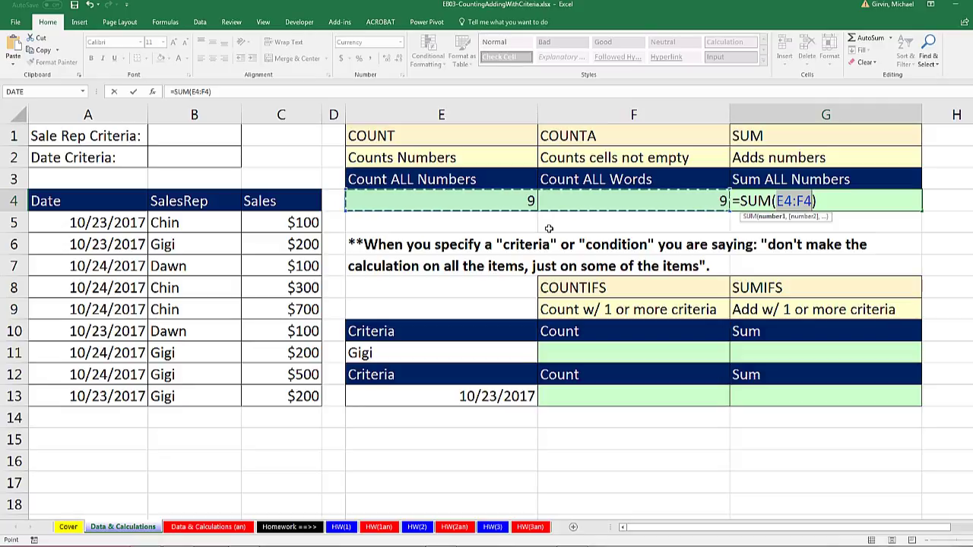
pyautogui.moveTo(452, 219); pyautogui.dragTo(461, 266)
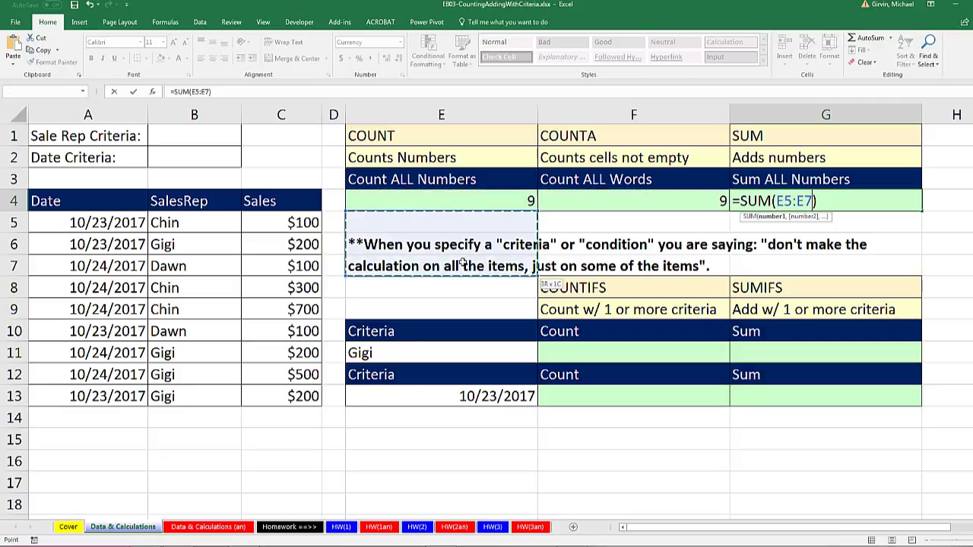
pyautogui.moveTo(302, 162); pyautogui.dragTo(275, 396)
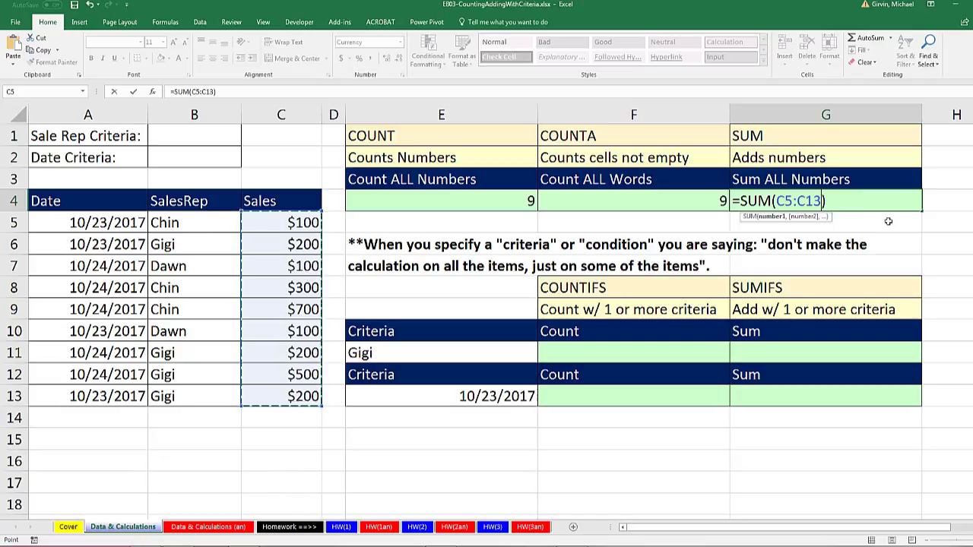
pyautogui.hotkey('ctrl', 'Return')
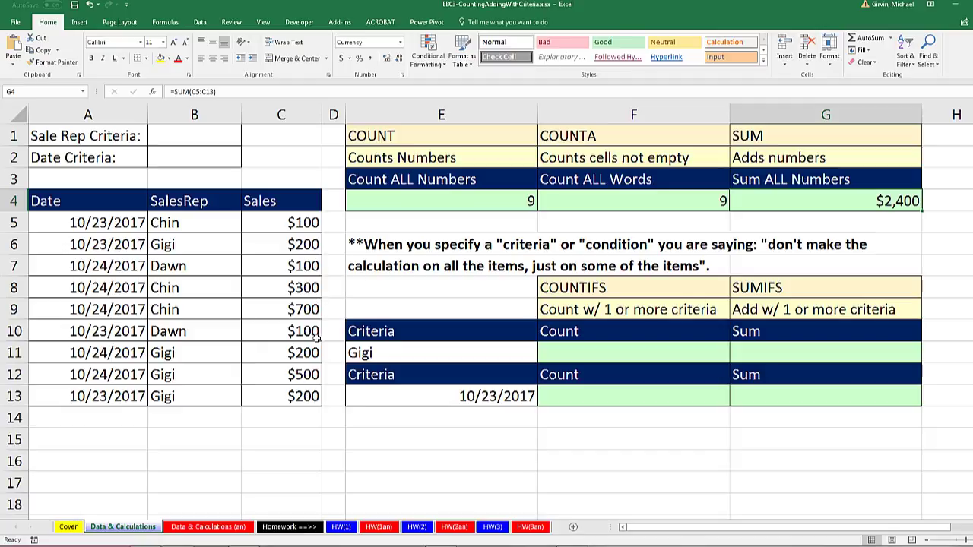
# Step: Enter the sales rep name listed in E11 as the Sale Rep Criteria in B1
pyautogui.click(288, 437)
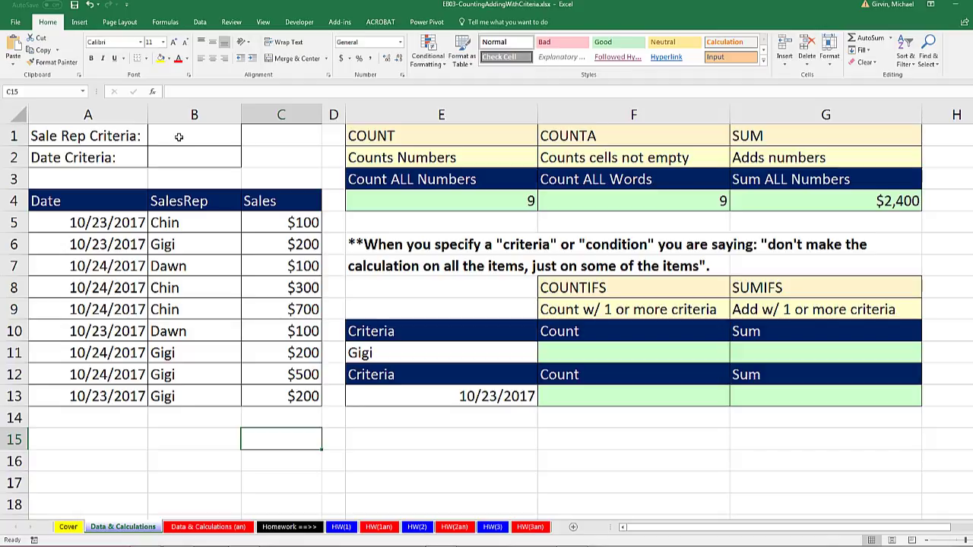
pyautogui.click(179, 136)
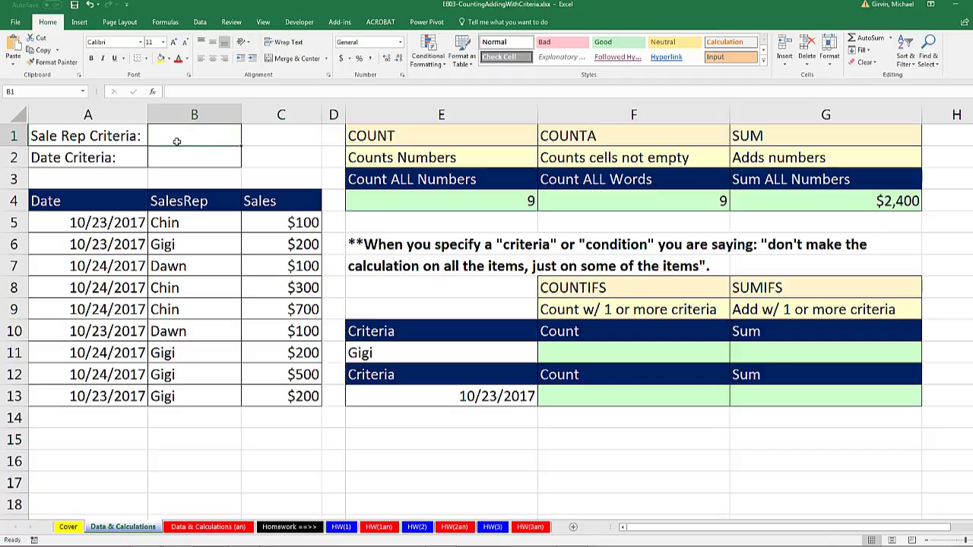
pyautogui.write('Gig')
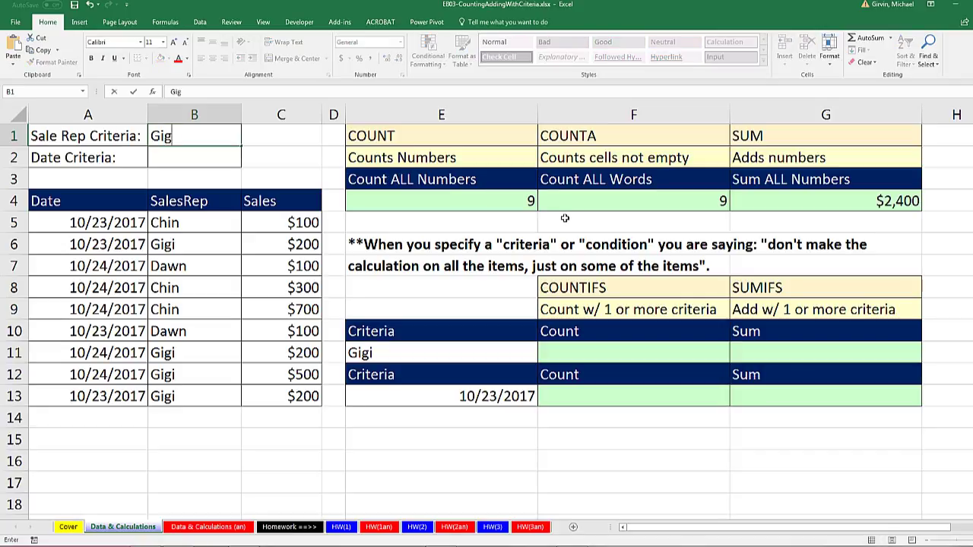
pyautogui.write('i')
pyautogui.press('Return')
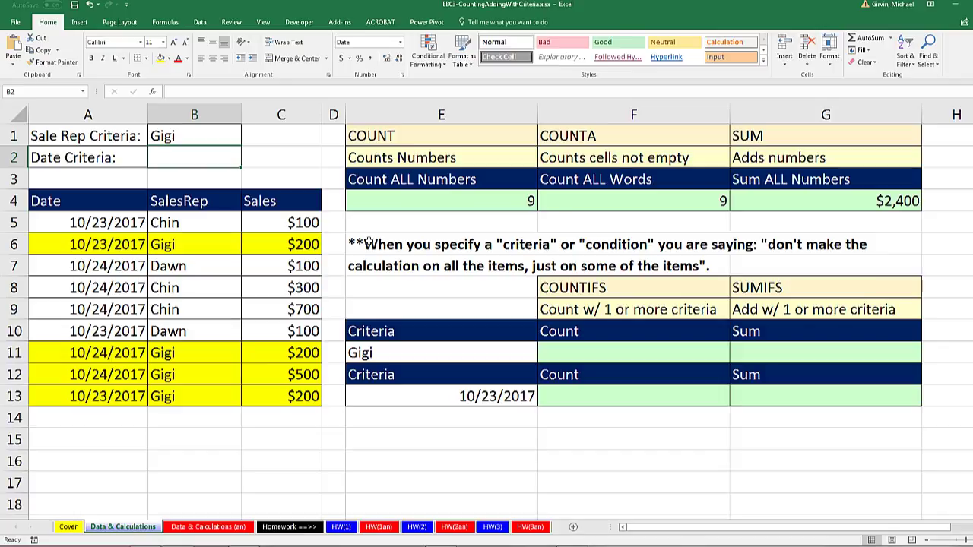
# Step: Compare the full Sales range C5:C13 with the highlighted rep's amounts in C6 and C11:C13, and select the SalesRep range B5:B13
pyautogui.click(290, 434)
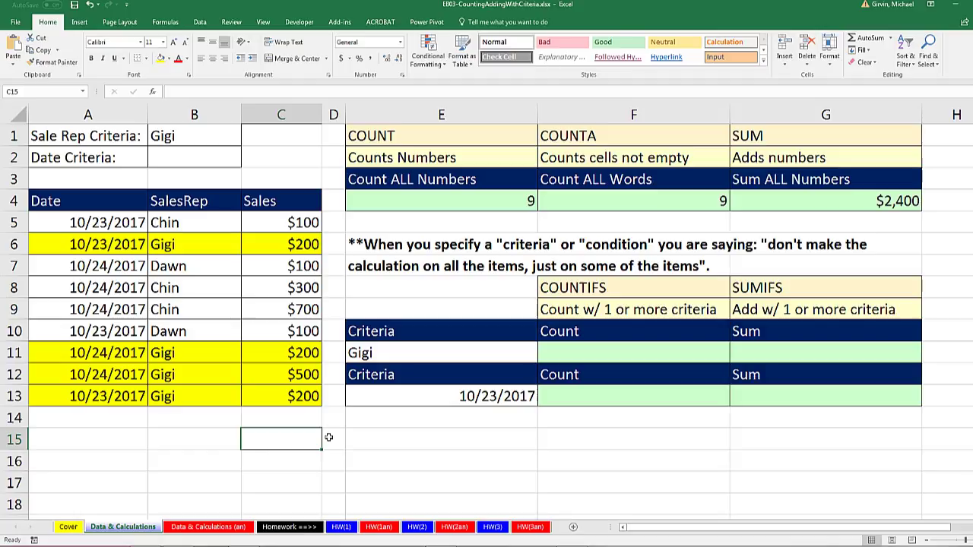
pyautogui.moveTo(282, 221); pyautogui.dragTo(290, 384)
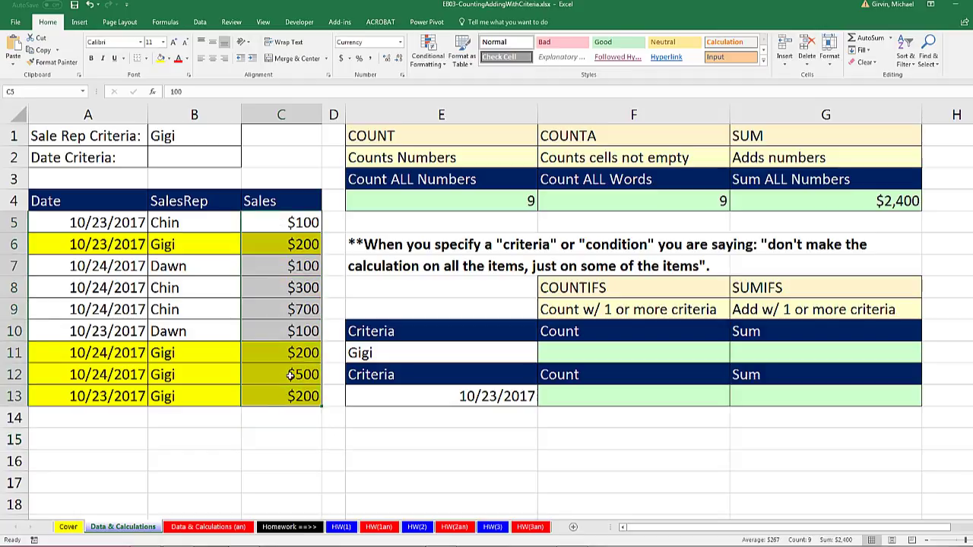
pyautogui.click(281, 248)
pyautogui.moveTo(281, 352); pyautogui.dragTo(290, 397)
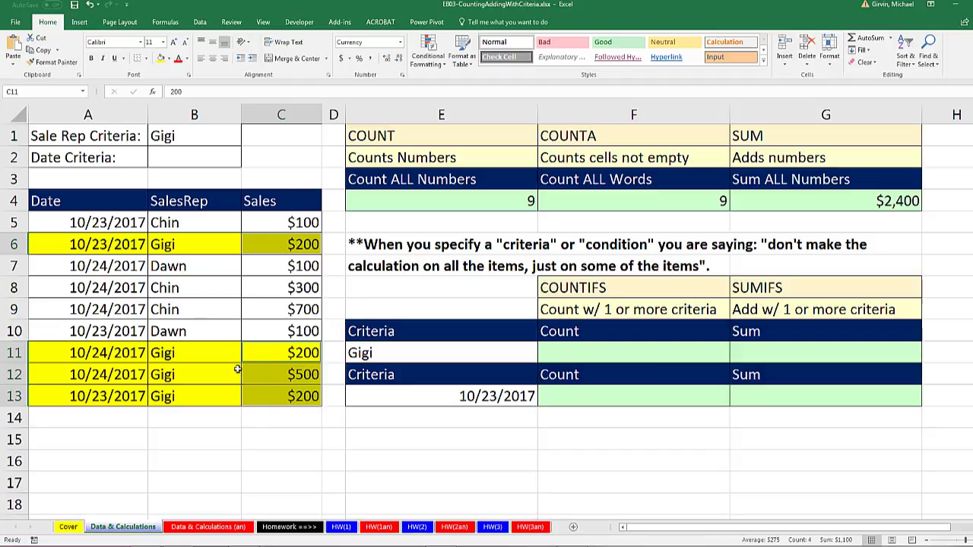
pyautogui.moveTo(171, 221); pyautogui.dragTo(173, 397)
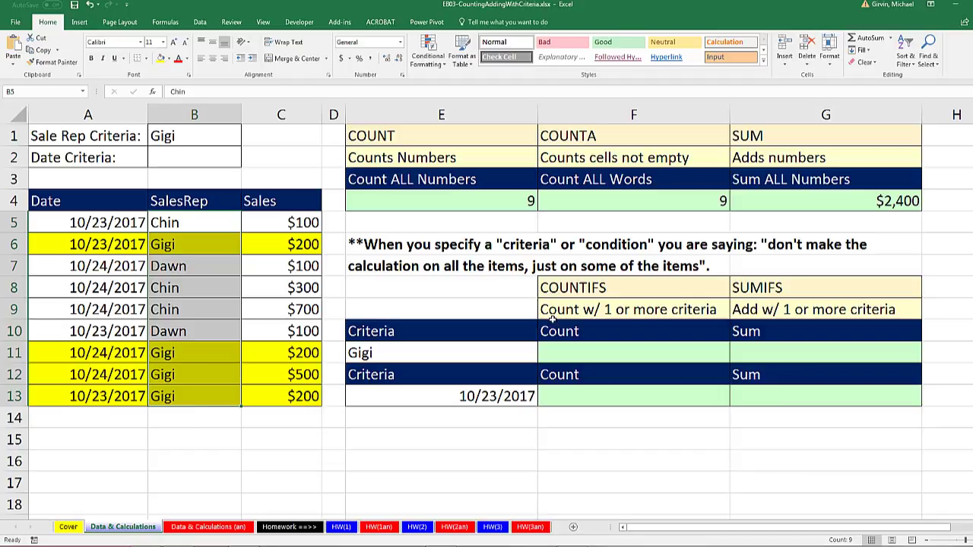
# Step: Start a COUNTIFS formula in F11 with the SalesRep range B5:B13 as its first criteria range
pyautogui.click(563, 353)
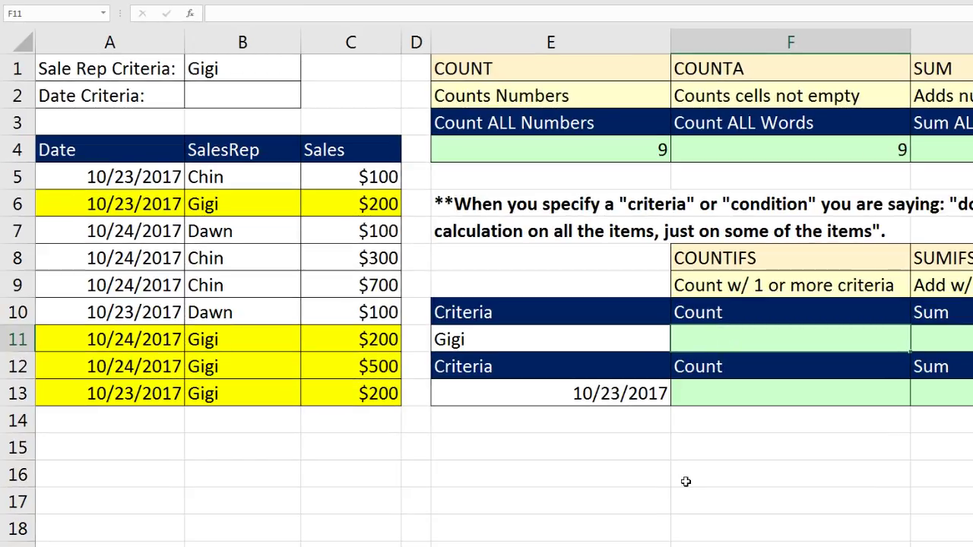
pyautogui.write('=count')
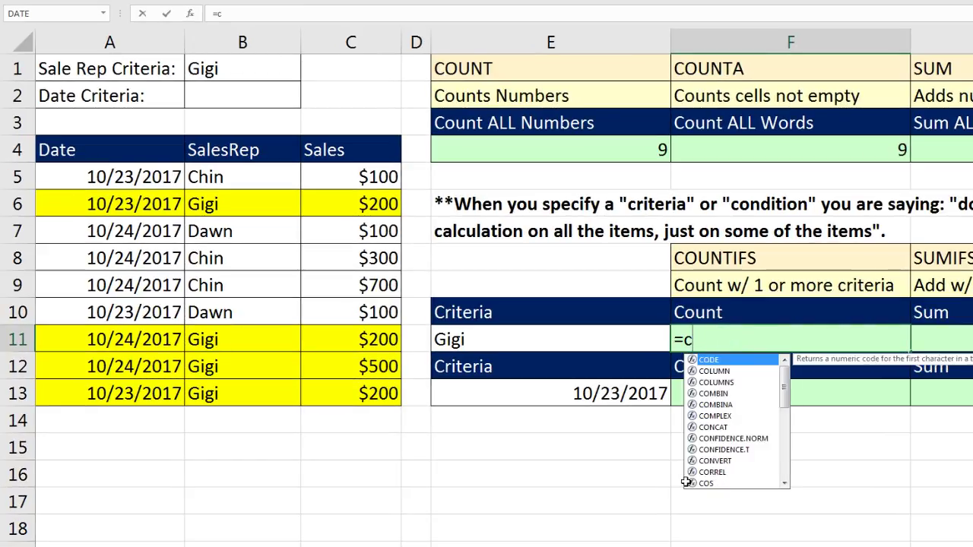
pyautogui.write('i')
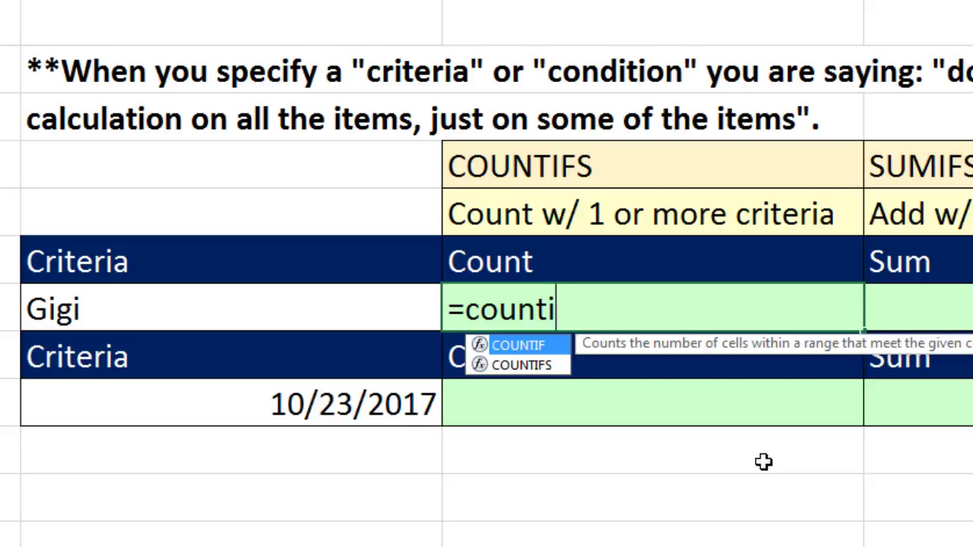
pyautogui.press('Down')
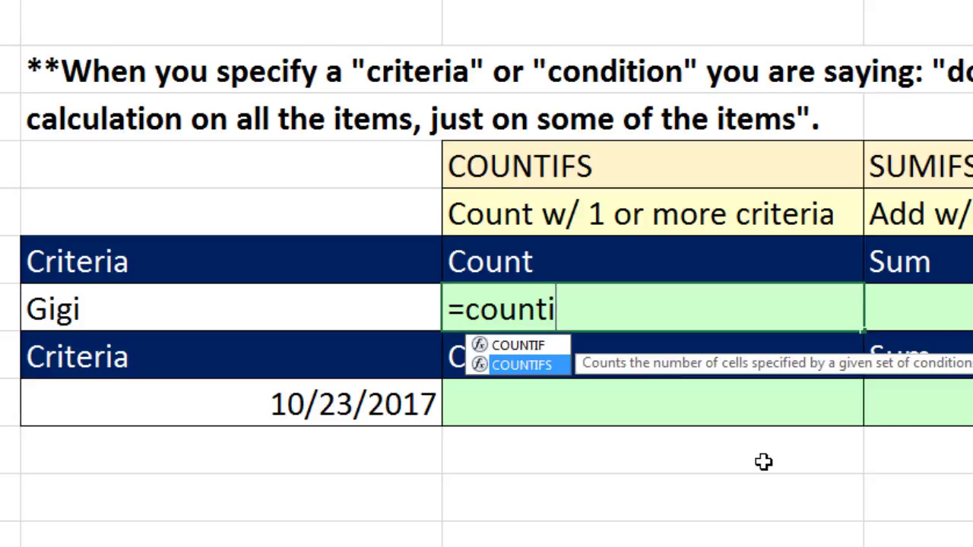
pyautogui.press('Tab')
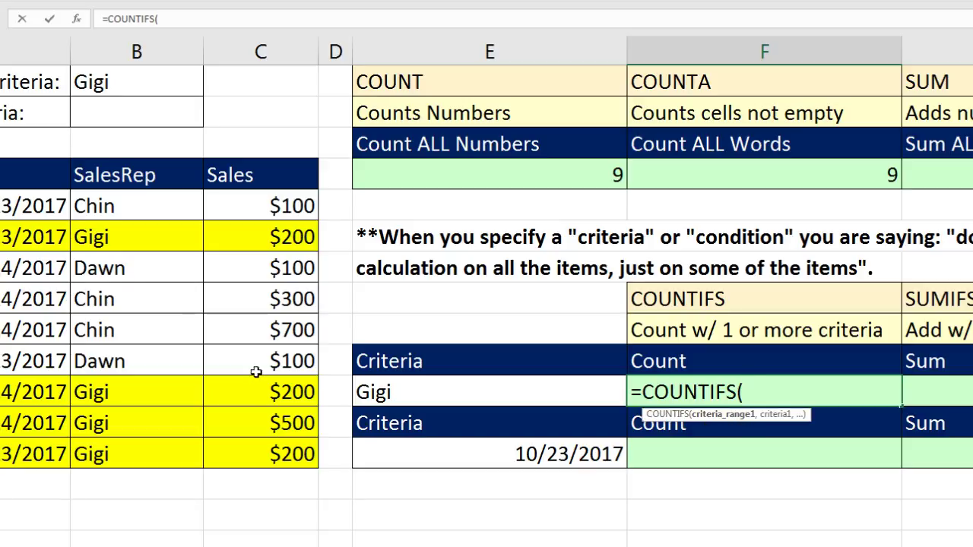
pyautogui.click(114, 217)
pyautogui.moveTo(114, 217); pyautogui.dragTo(130, 446)
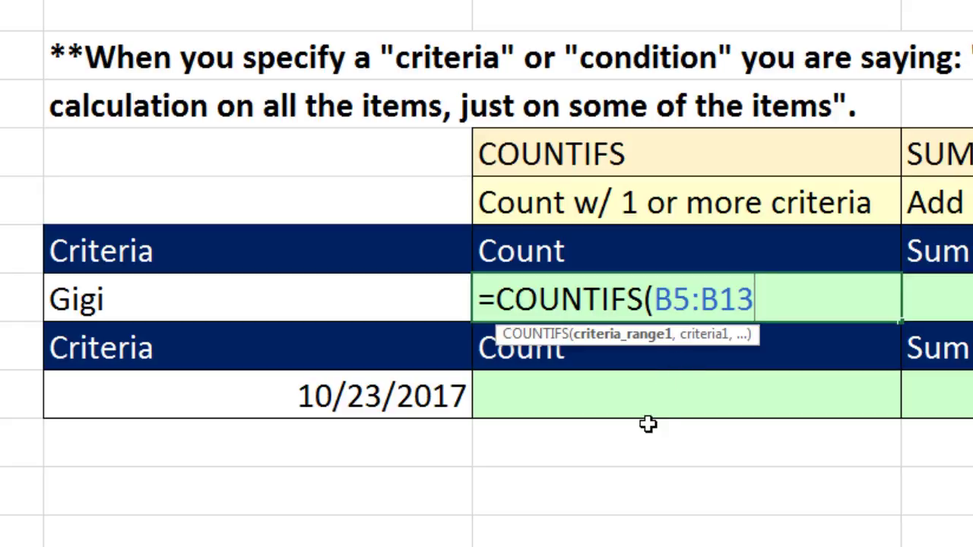
pyautogui.write(',')
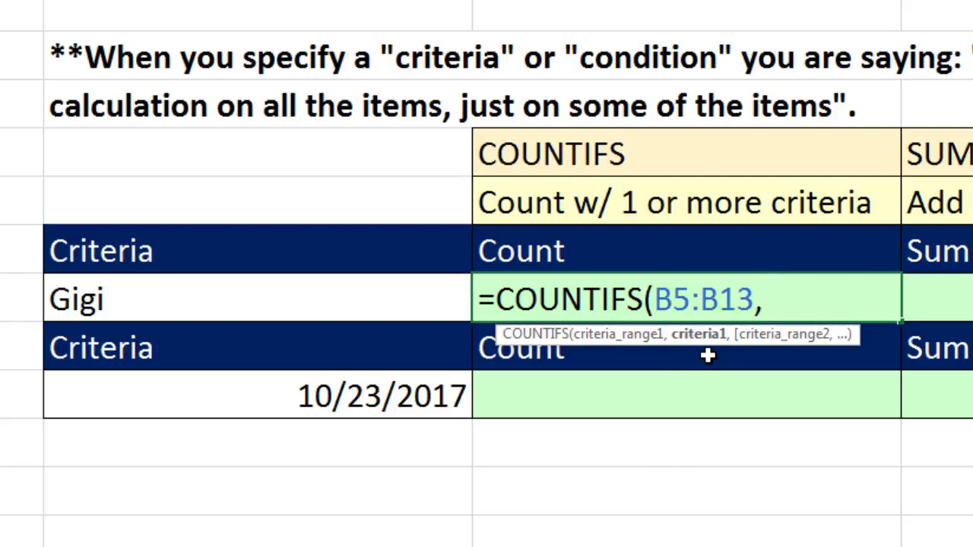
# Step: Set E11 as the criterion, check both arguments, and complete F11 as =COUNTIFS(B5:B13,E11), keeping the cell selected
pyautogui.click(302, 305)
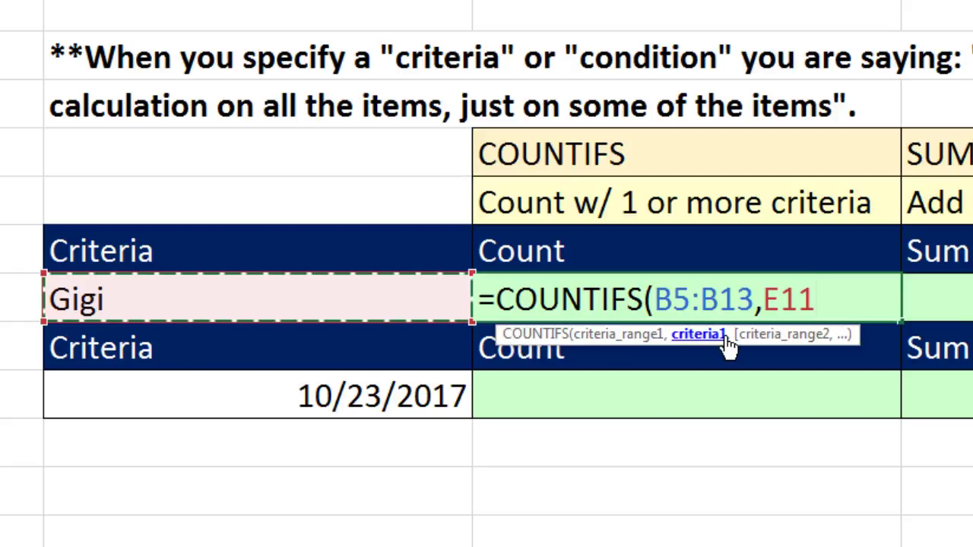
pyautogui.click(605, 341)
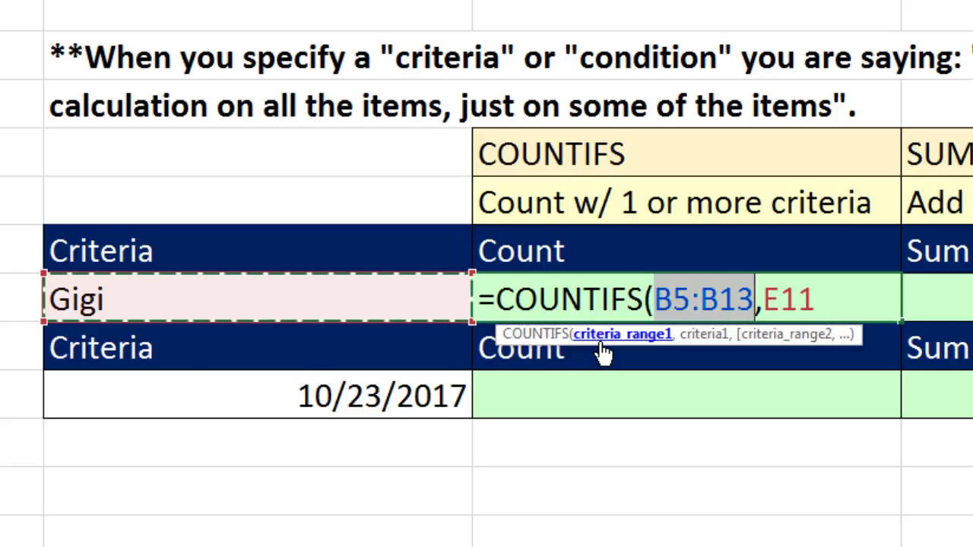
pyautogui.click(707, 339)
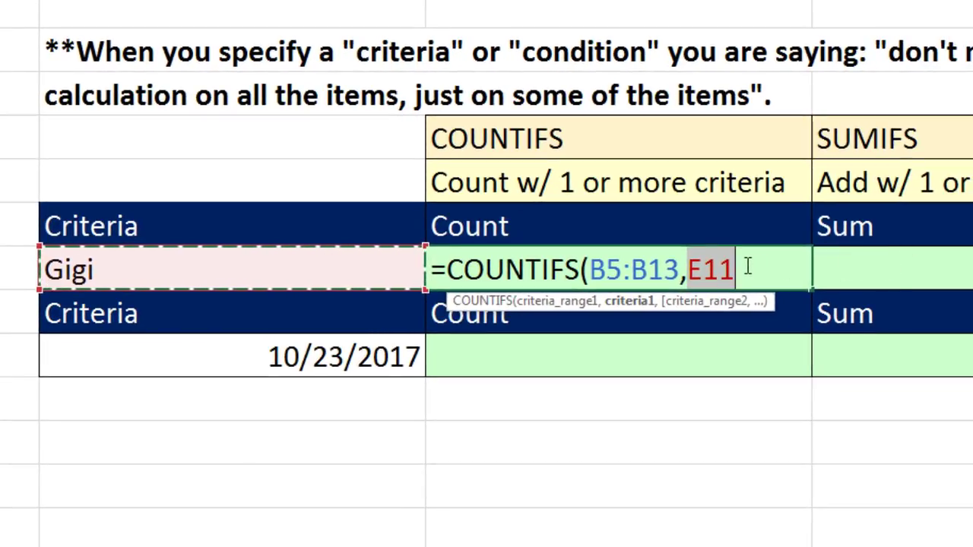
pyautogui.click(747, 266)
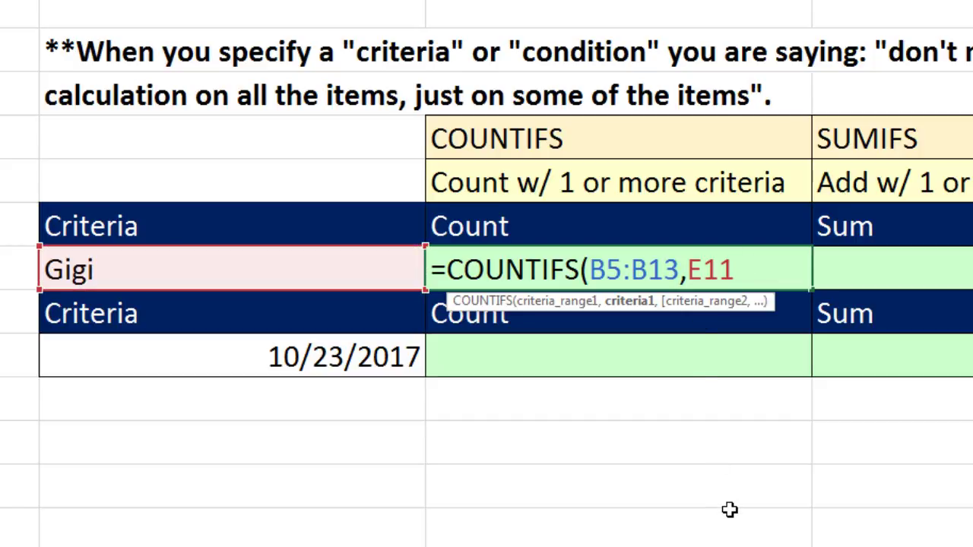
pyautogui.write(')')
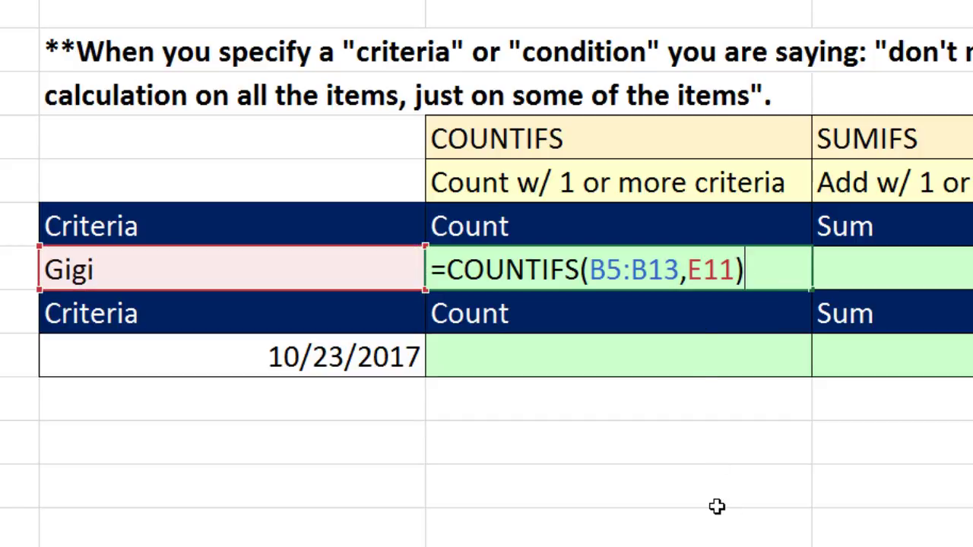
pyautogui.hotkey('ctrl', 'Return')
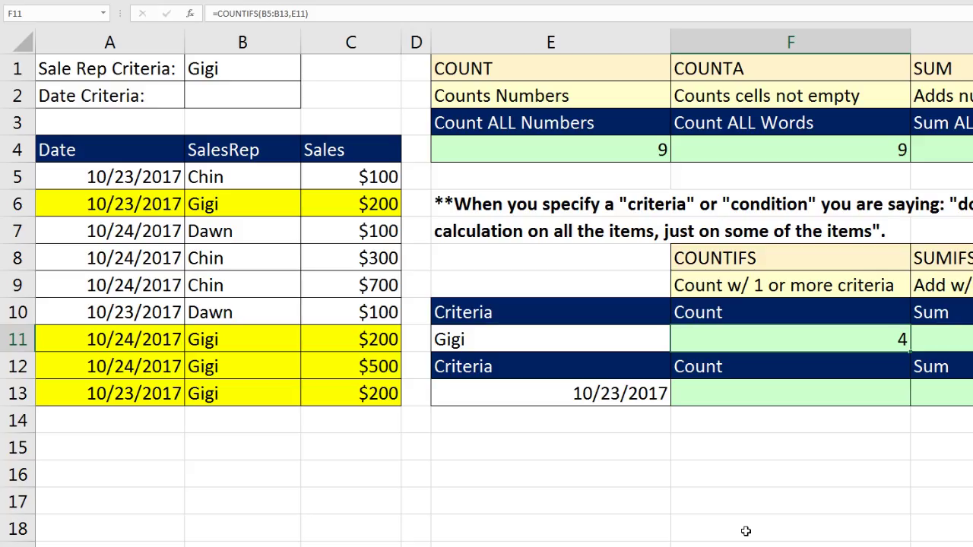
# Step: Replace the sales rep in B7 with the name listed in E11, adding a trailing space after the name
pyautogui.click(259, 234)
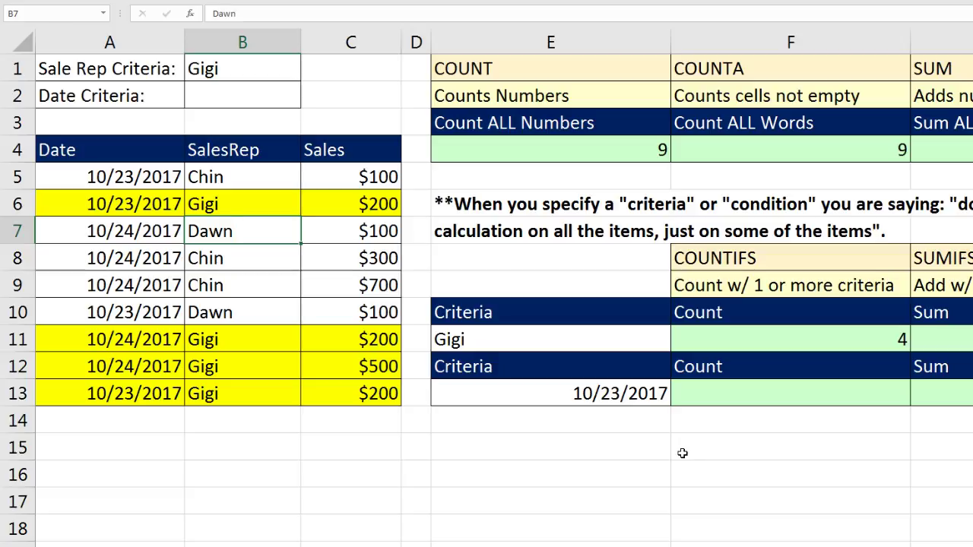
pyautogui.write('Gigi')
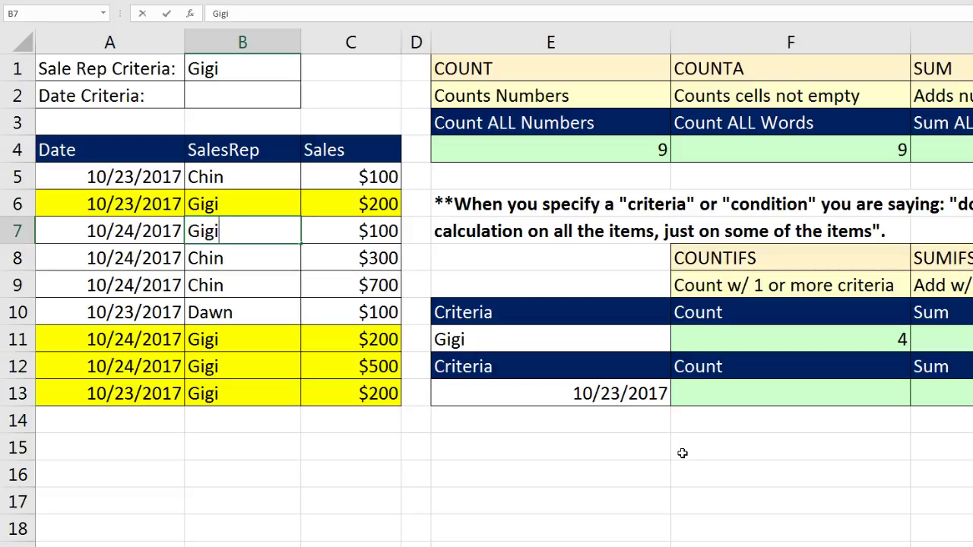
pyautogui.hotkey('ctrl', 'Return')
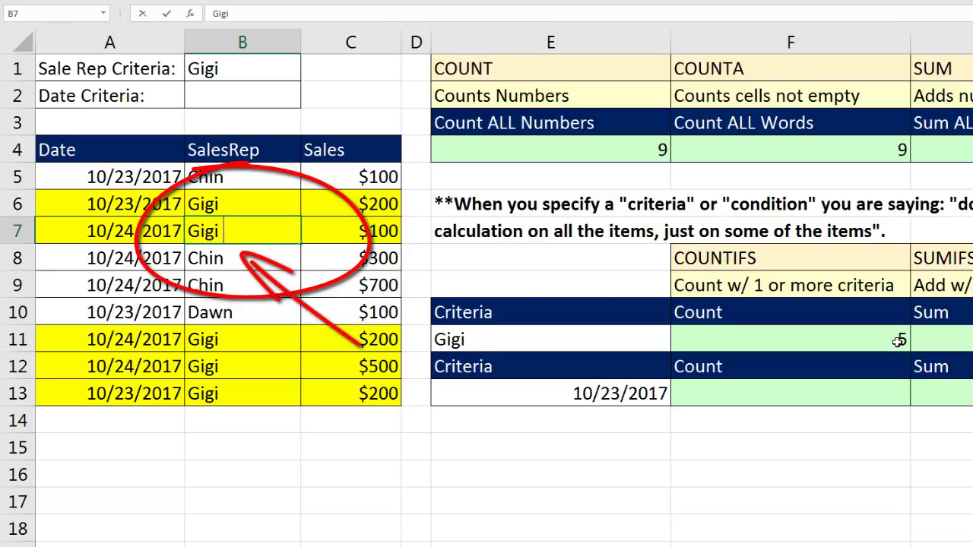
pyautogui.press('Return')
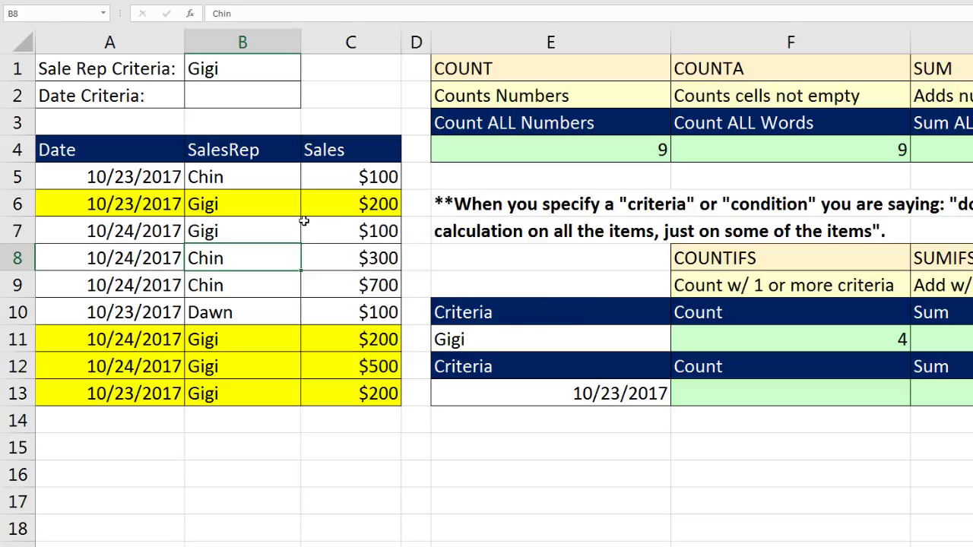
# Step: Remove the trailing space from the sales rep name in B7
pyautogui.click(244, 233)
pyautogui.press('F2')
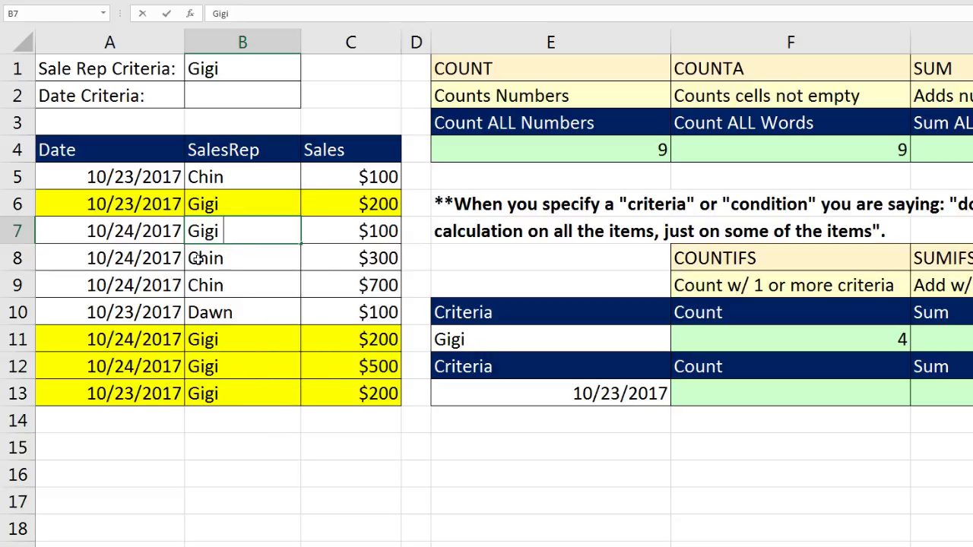
pyautogui.press('BackSpace')
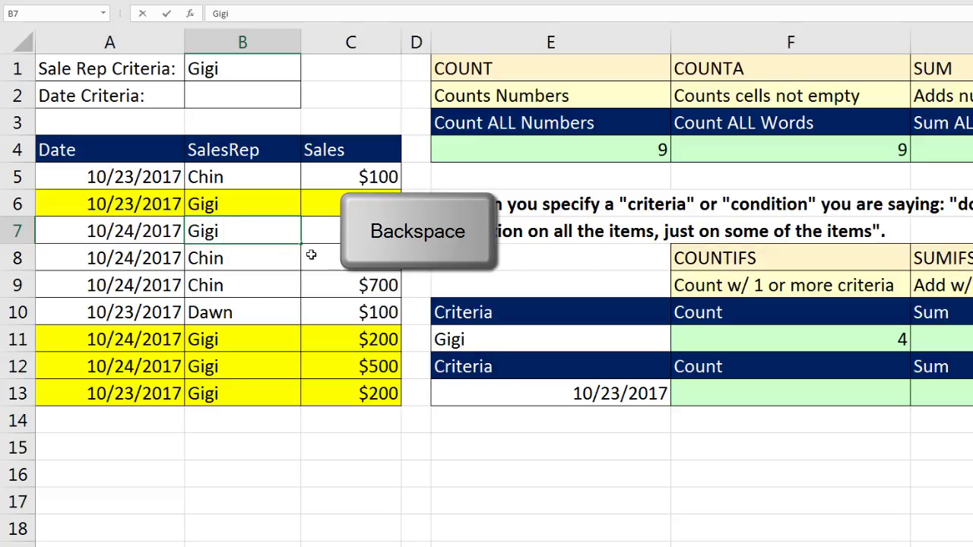
pyautogui.press('BackSpace')
pyautogui.press('Return')
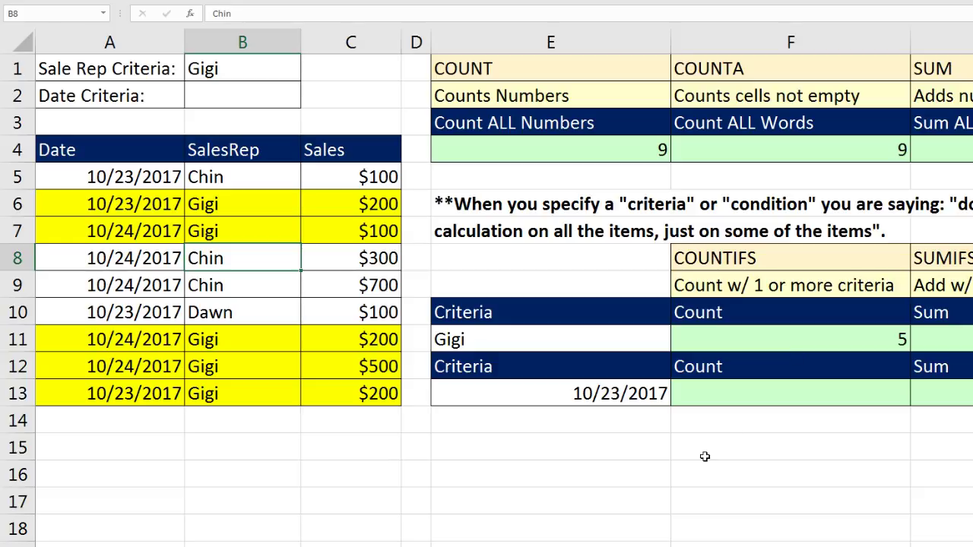
# Step: Undo the test edits made to the sales rep name in B7
pyautogui.hotkey('ctrl', 'z')
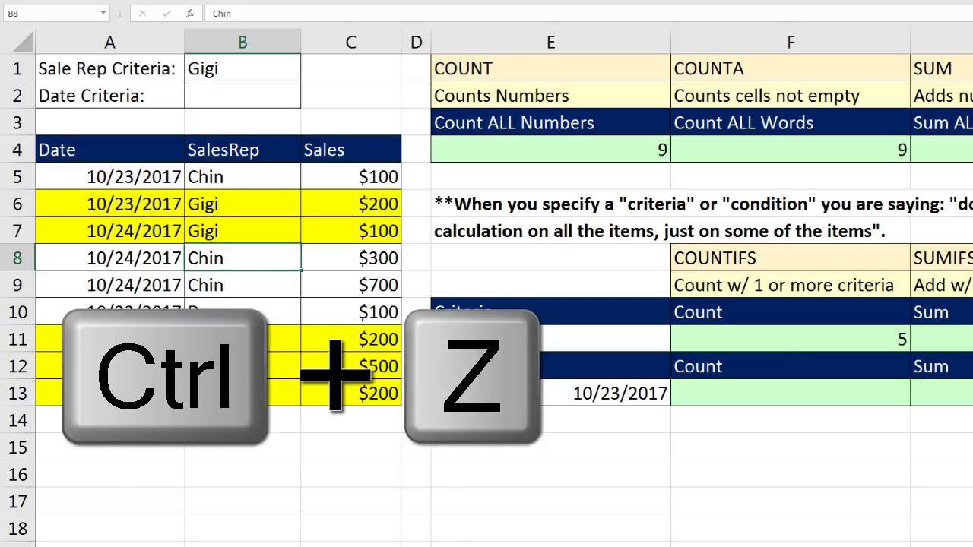
pyautogui.hotkey('ctrl', 'z')
pyautogui.hotkey('ctrl', 'z')
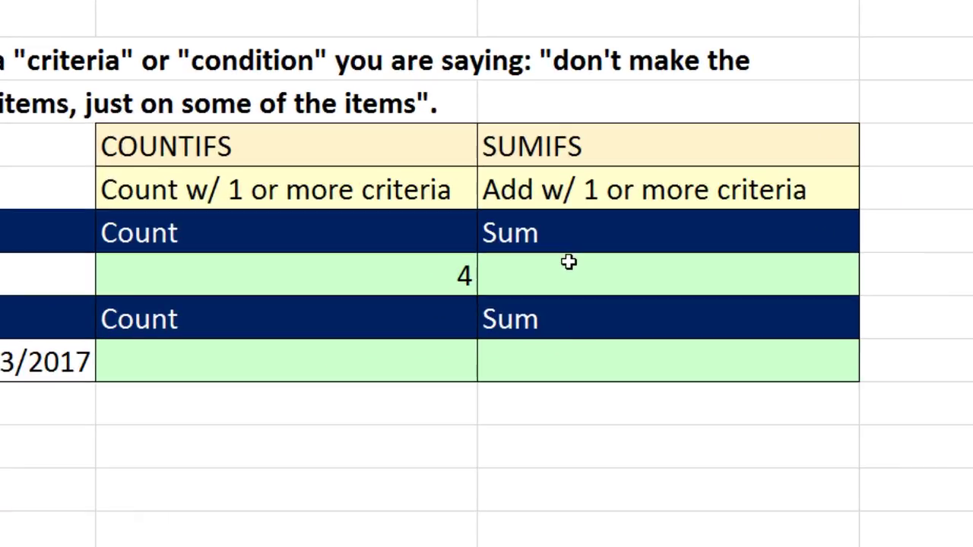
# Step: Start a SUMIFS formula in G11 with the Sales range C5:C13 as its sum range
pyautogui.click(968, 333)
pyautogui.write('=su')
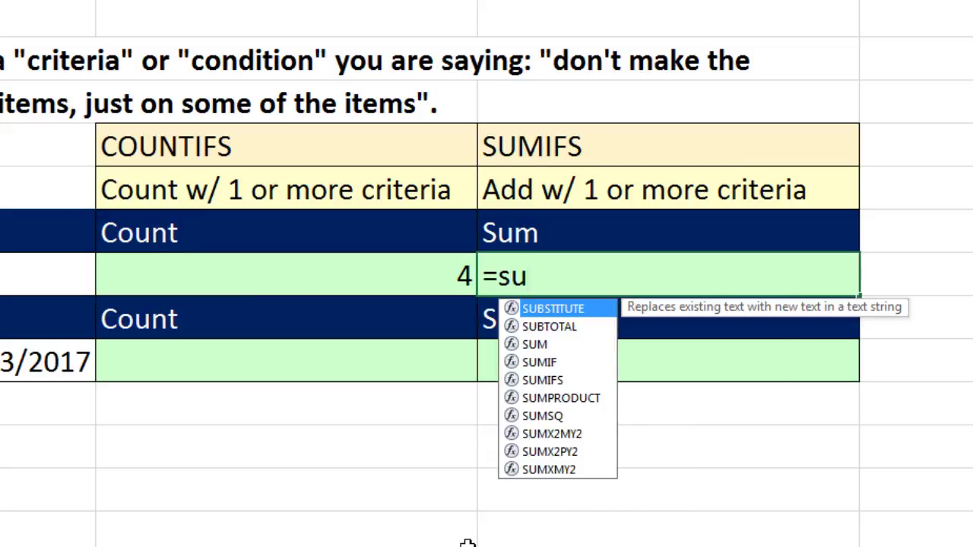
pyautogui.write('mif')
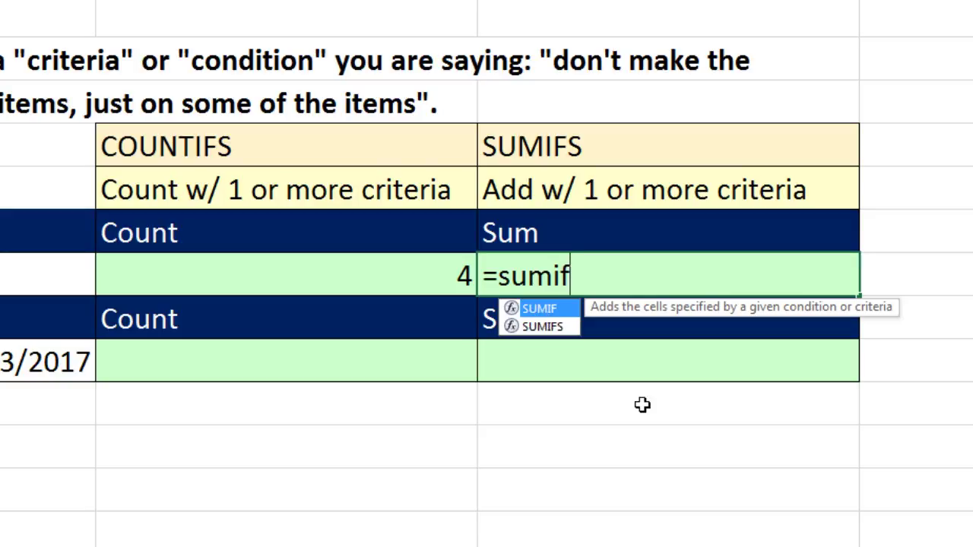
pyautogui.press('Down')
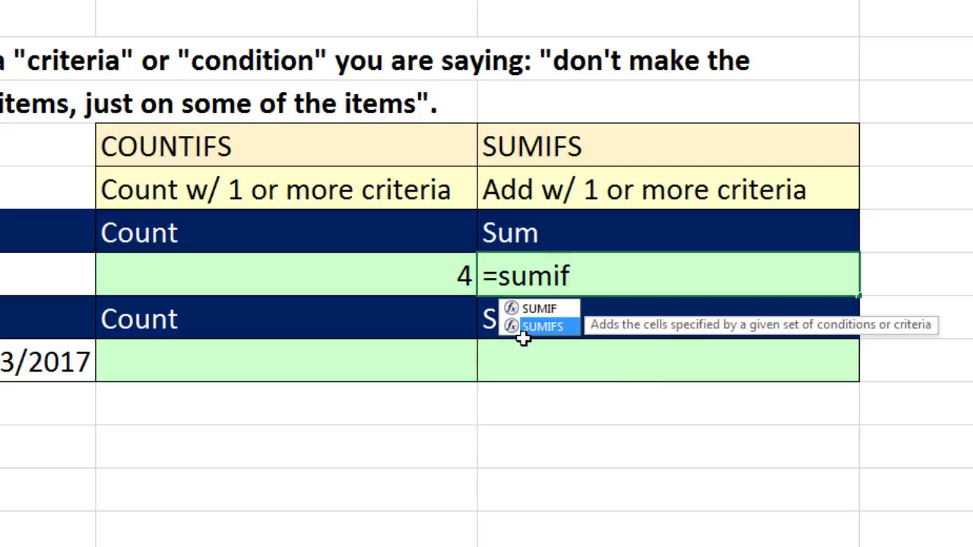
pyautogui.press('Tab')
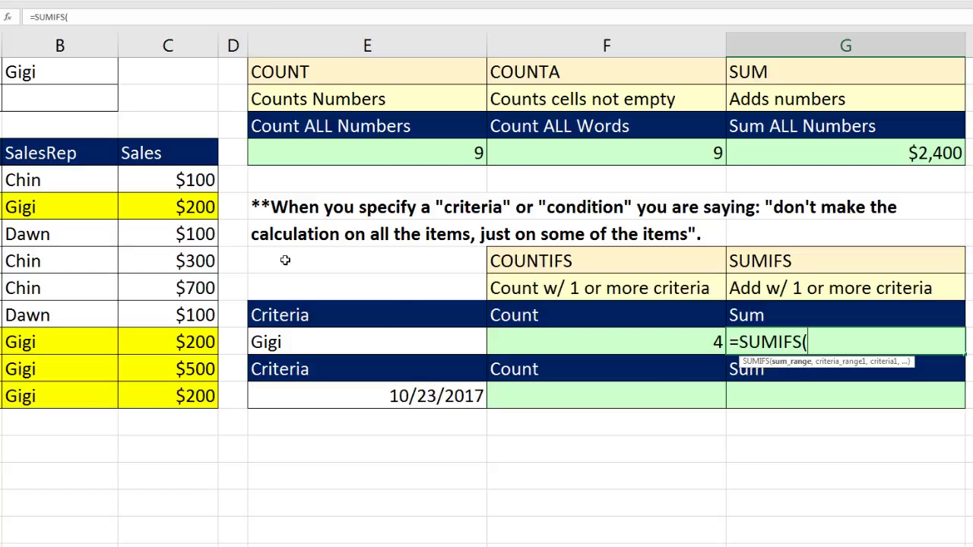
pyautogui.moveTo(181, 183); pyautogui.dragTo(189, 396)
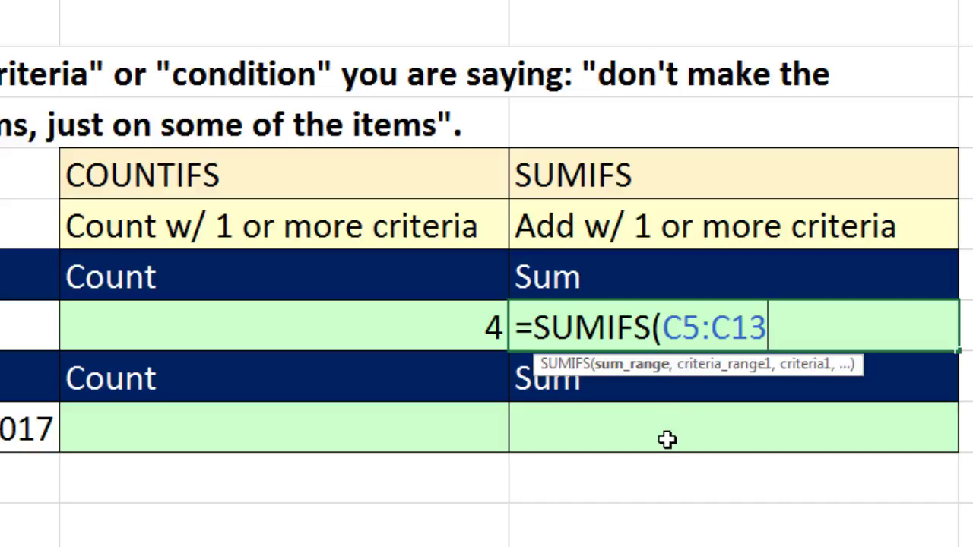
pyautogui.write(',')
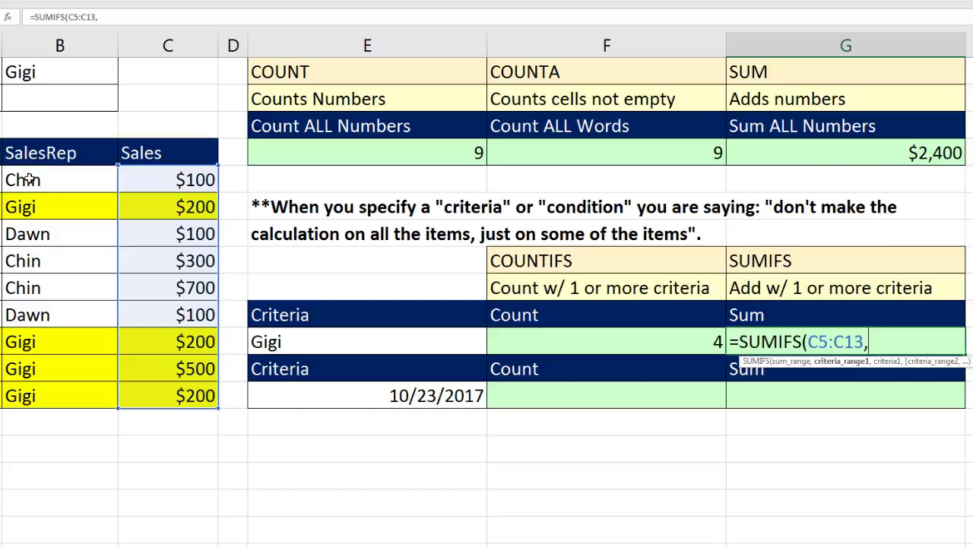
# Step: Add B5:B13 as the criteria range and E11 as the criterion, completing G11 as =SUMIFS(C5:C13,B5:B13,E11) with the cell kept selected
pyautogui.moveTo(26, 179); pyautogui.dragTo(20, 365)
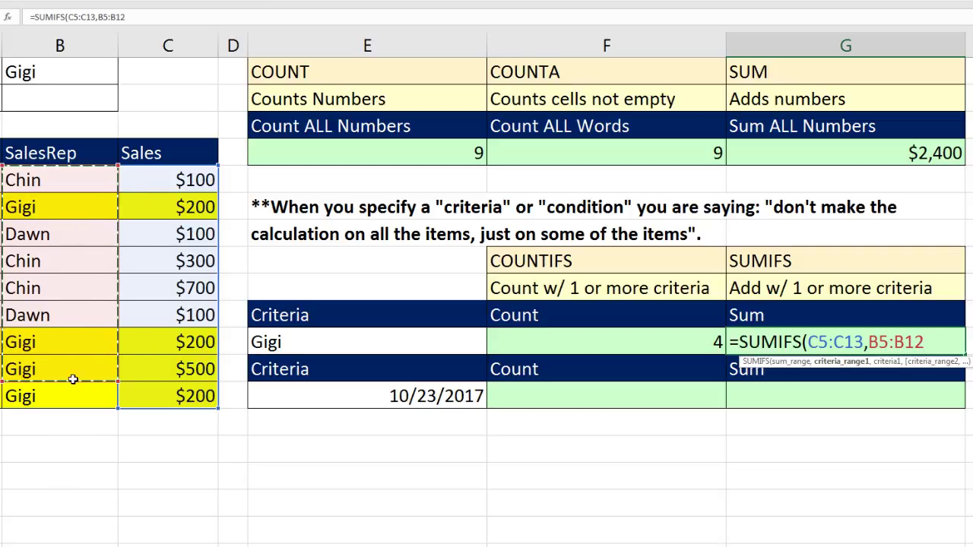
pyautogui.moveTo(80, 180); pyautogui.dragTo(76, 392)
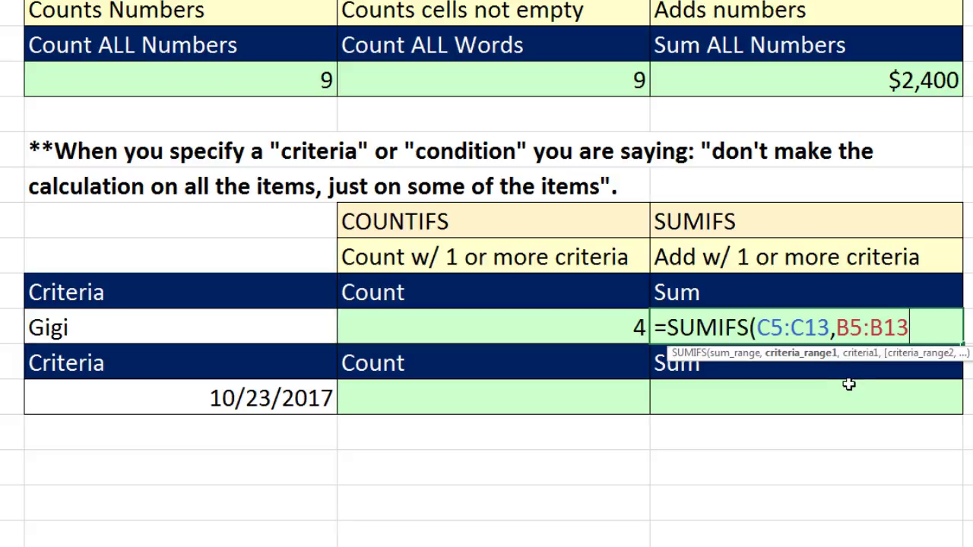
pyautogui.write(',')
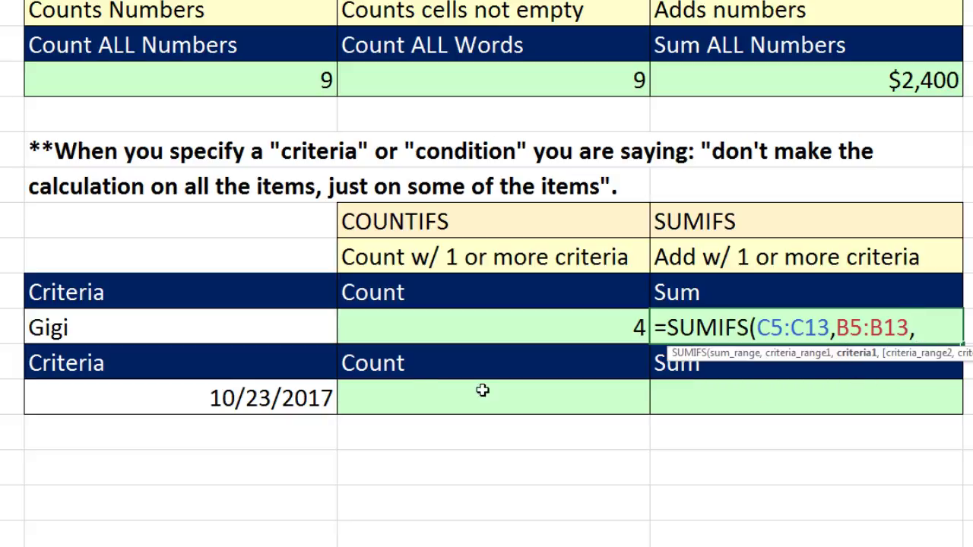
pyautogui.click(253, 331)
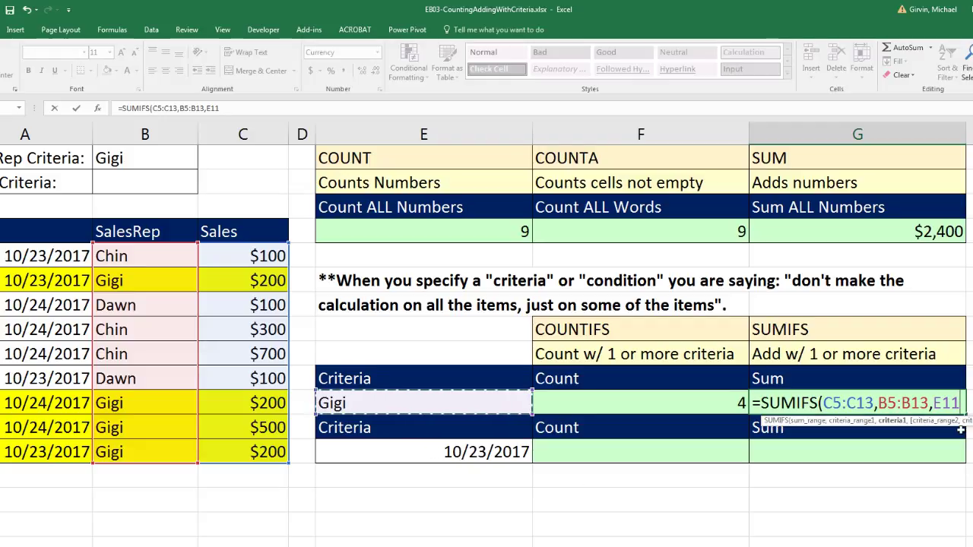
pyautogui.hotkey('ctrl', 'Return')
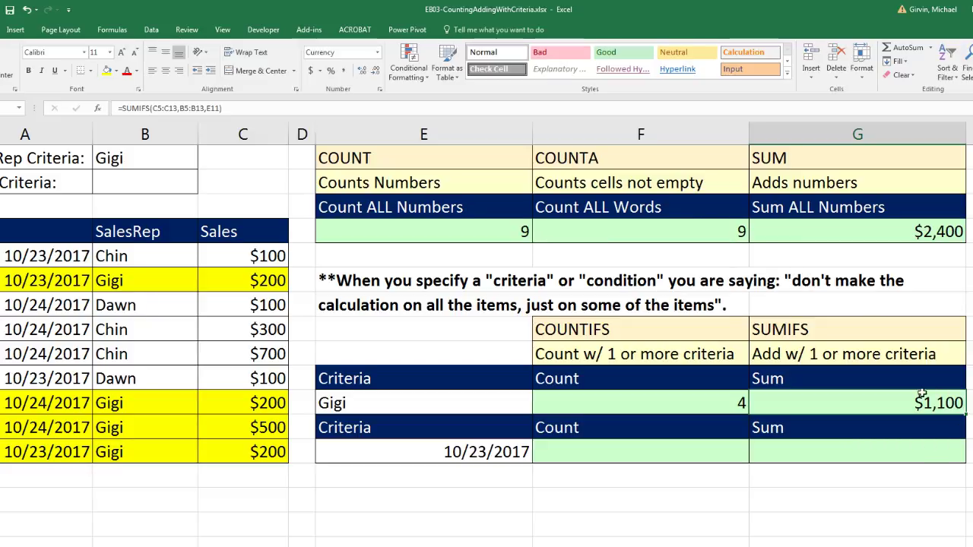
# Step: Test the count and sum by changing the sales rep in B7 to the name in E11, and undo that change
pyautogui.click(144, 303)
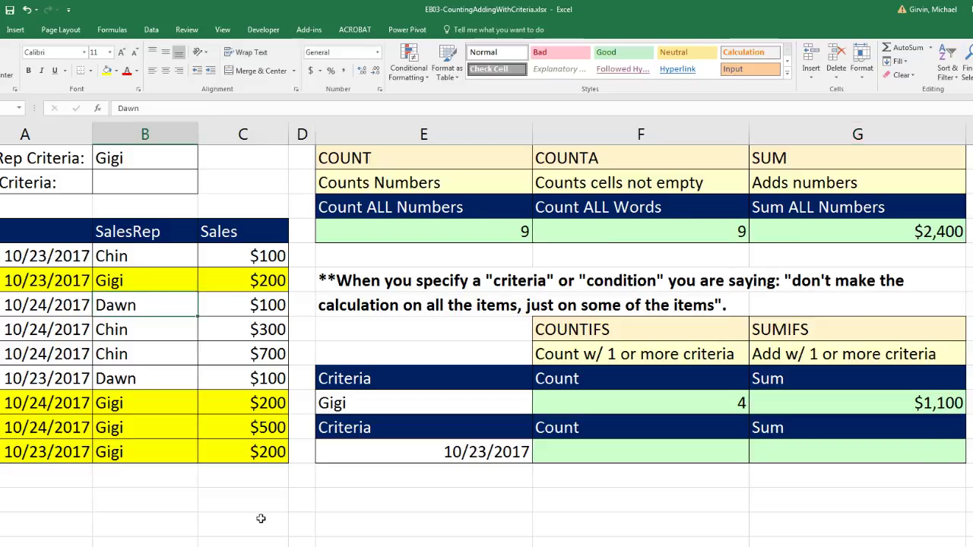
pyautogui.write('Gigi')
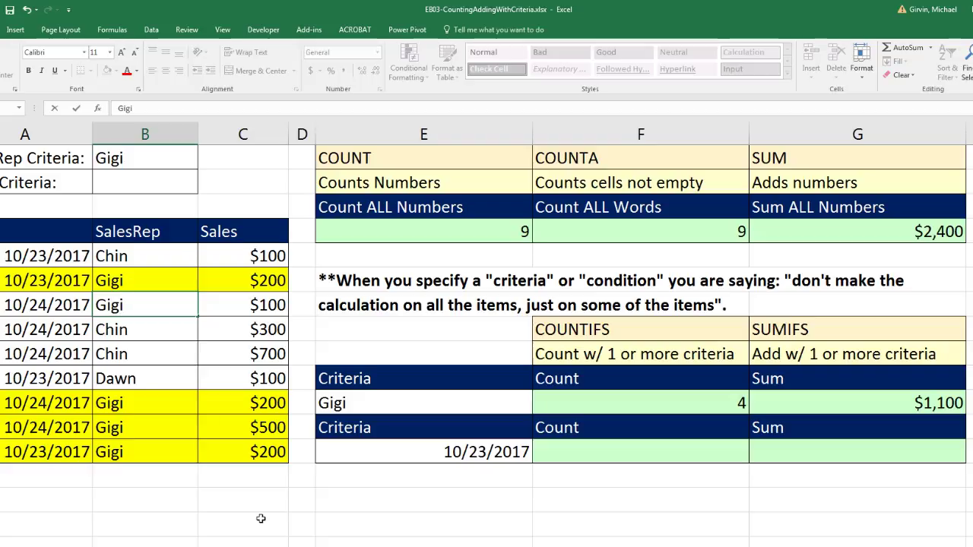
pyautogui.press('Return')
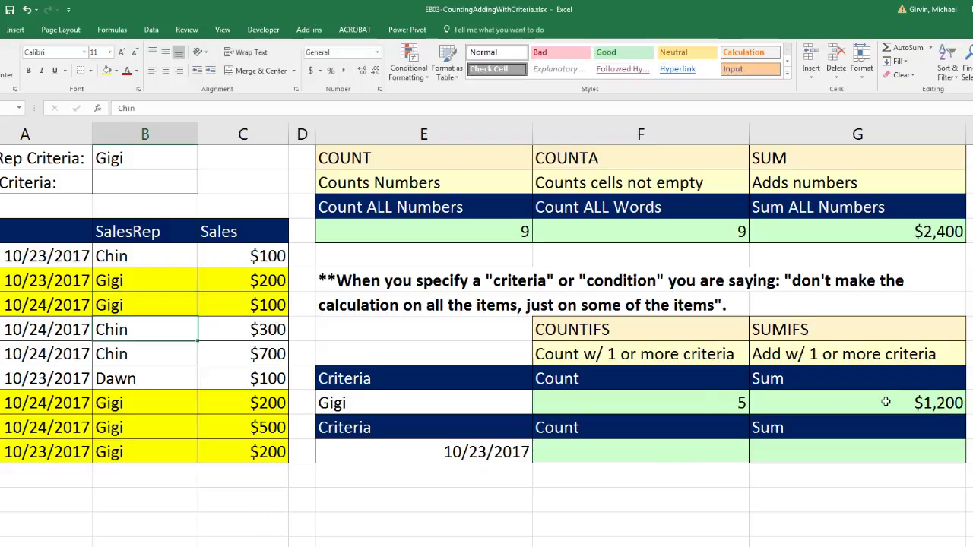
pyautogui.hotkey('ctrl', 'z')
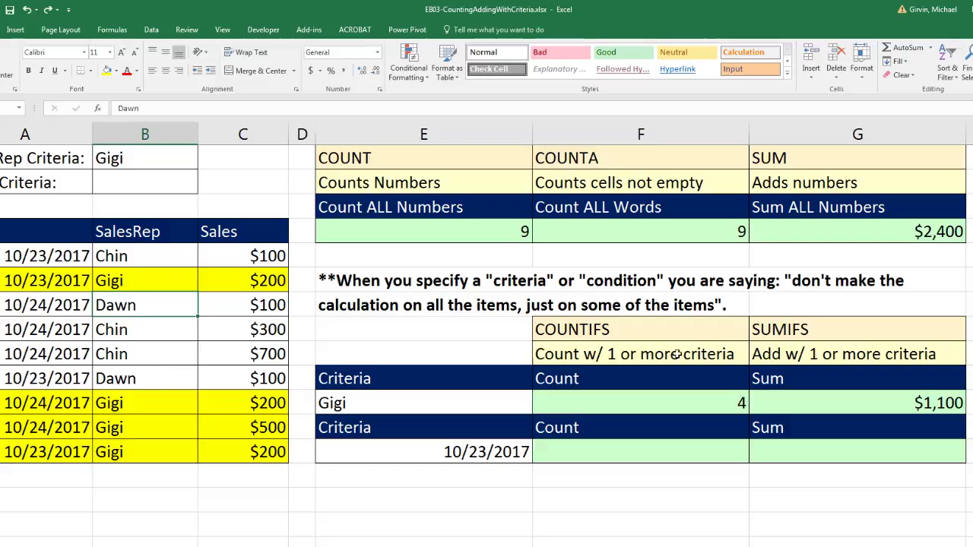
# Step: Check the SUMIFS result in G11 against the sum of the highlighted sales amounts in C6 and C11:C13
pyautogui.click(771, 408)
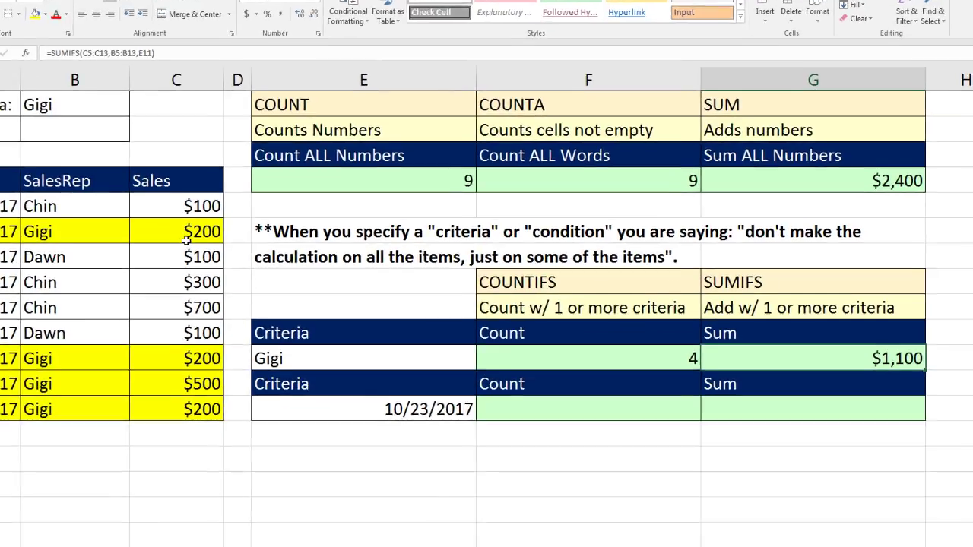
pyautogui.click(186, 240)
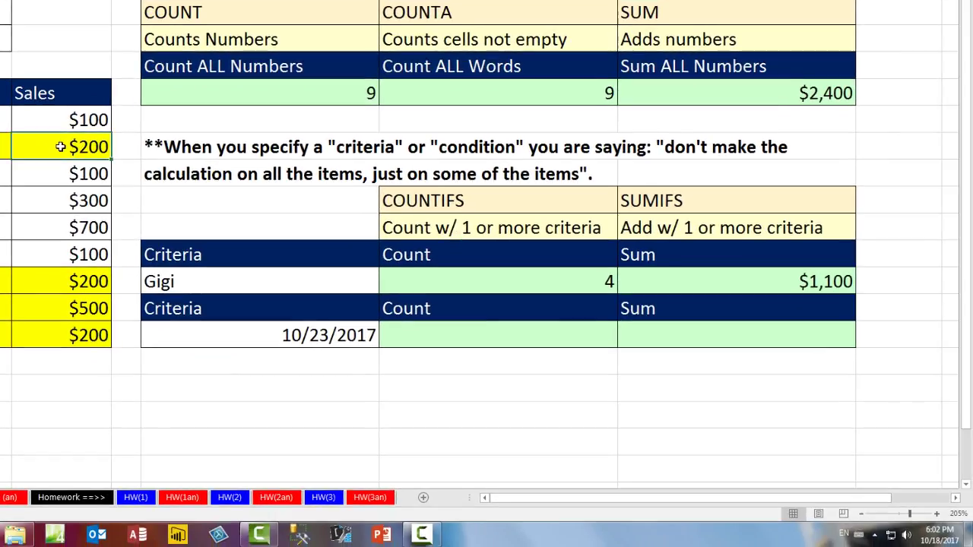
pyautogui.press('ctrl')
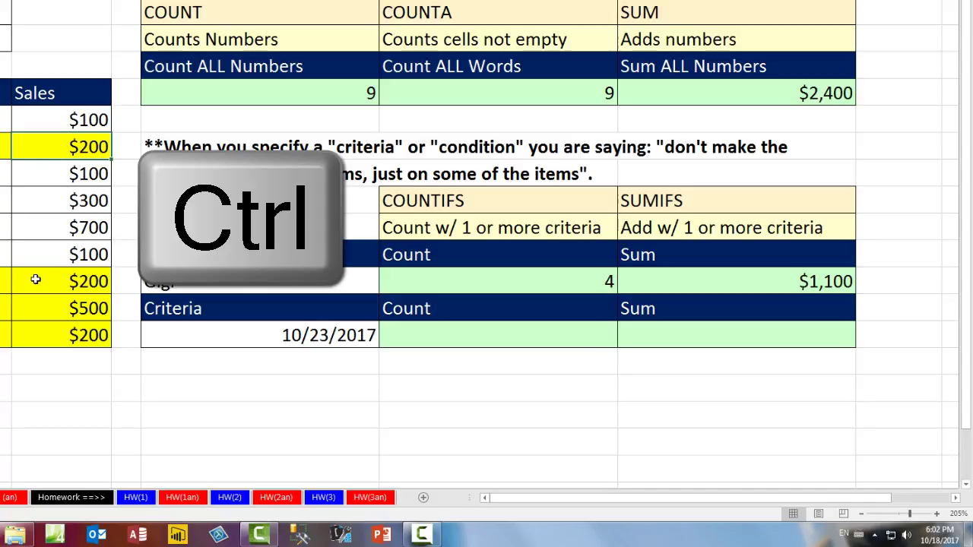
pyautogui.moveTo(35, 279); pyautogui.dragTo(35, 339)
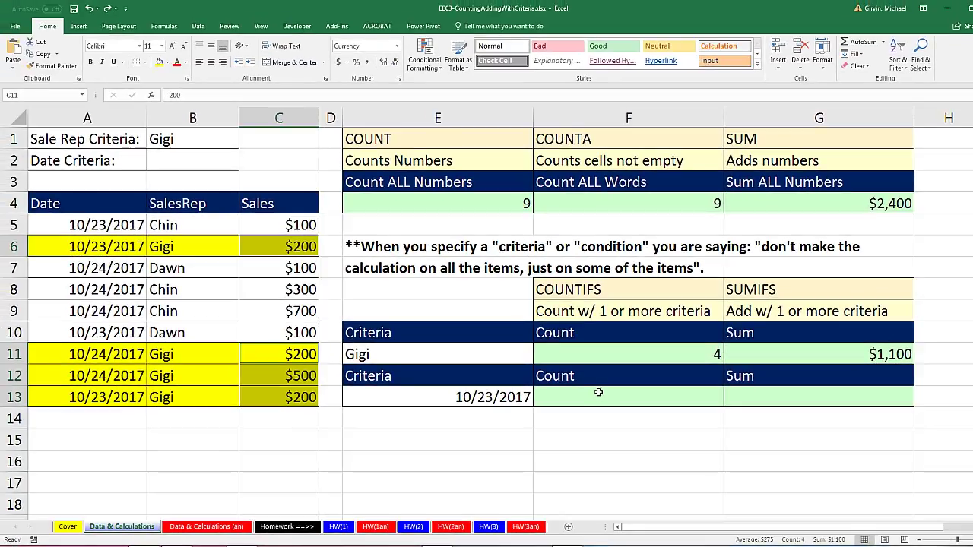
# Step: Clear the Sale Rep Criteria in B1 and enter 10/23/2017 as the Date Criteria in B2
pyautogui.click(599, 392)
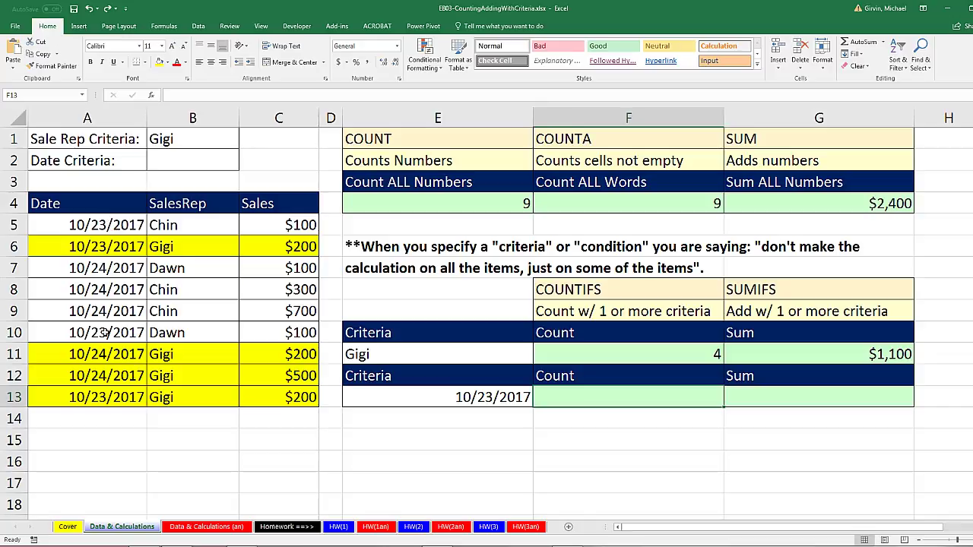
pyautogui.click(180, 140)
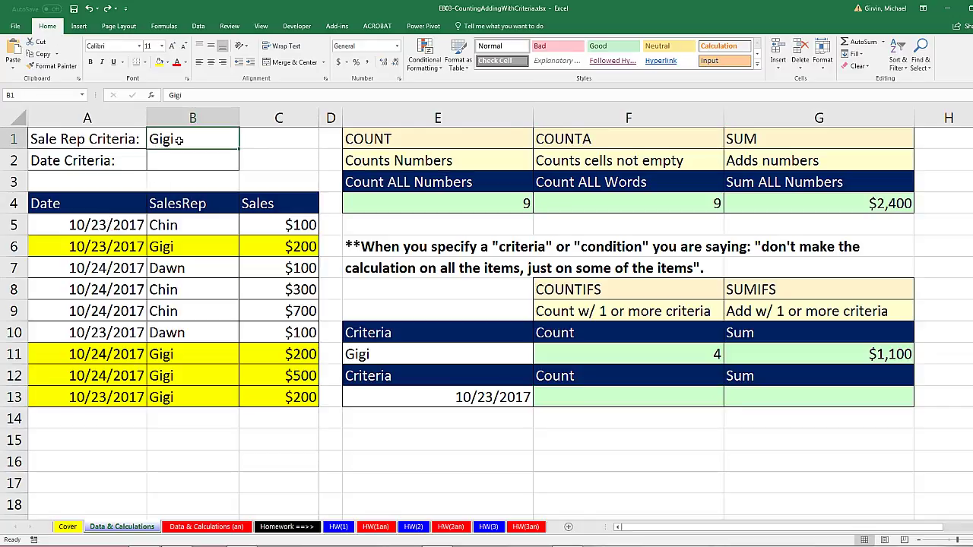
pyautogui.press('Delete')
pyautogui.click(194, 160)
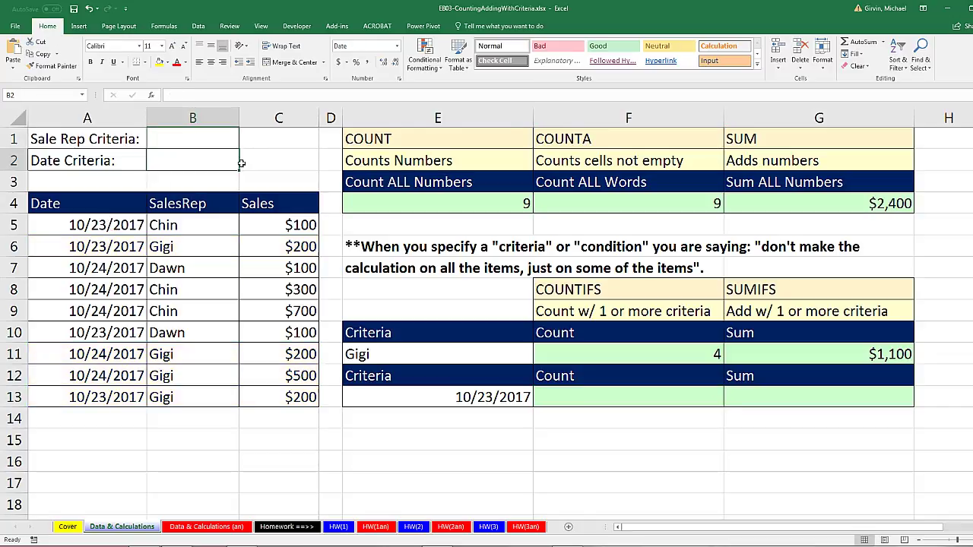
pyautogui.write('10/23/2017')
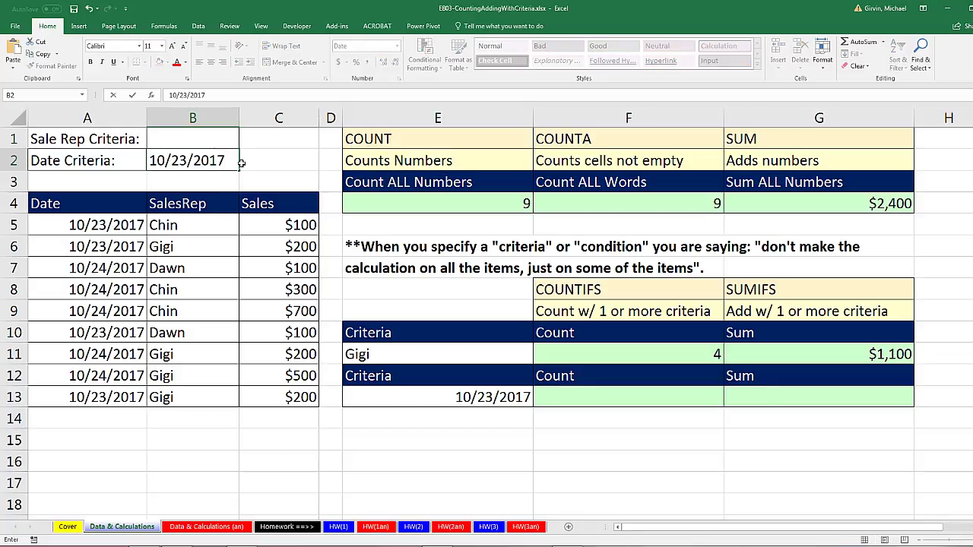
pyautogui.press('Return')
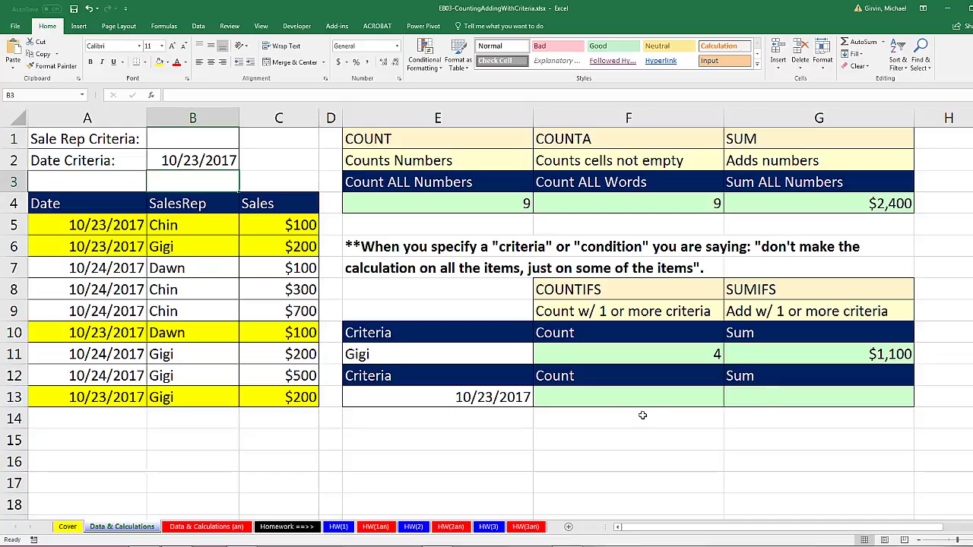
# Step: Enter =COUNTIFS(A5:A13,E13) in F13 to count the records matching the date criterion
pyautogui.click(585, 405)
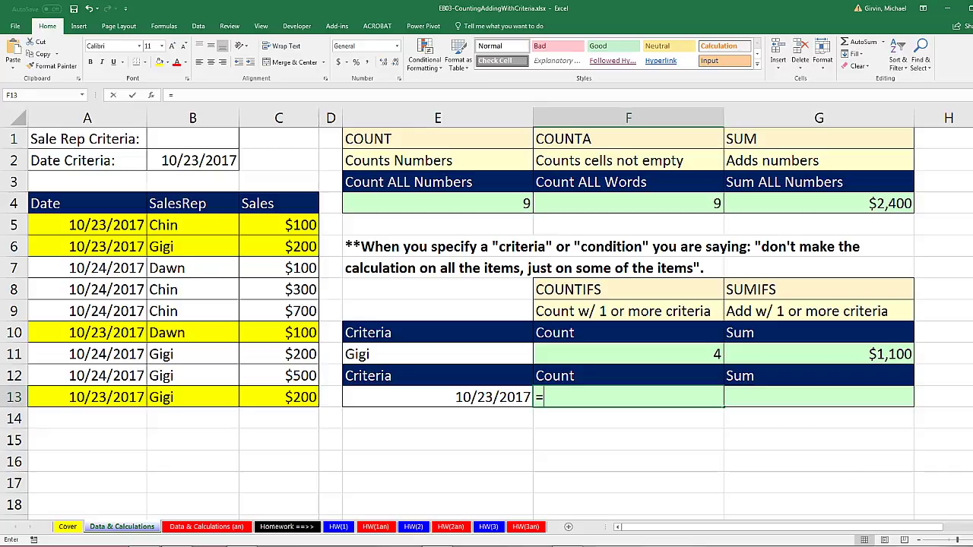
pyautogui.write('=countifs')
pyautogui.press('Tab')
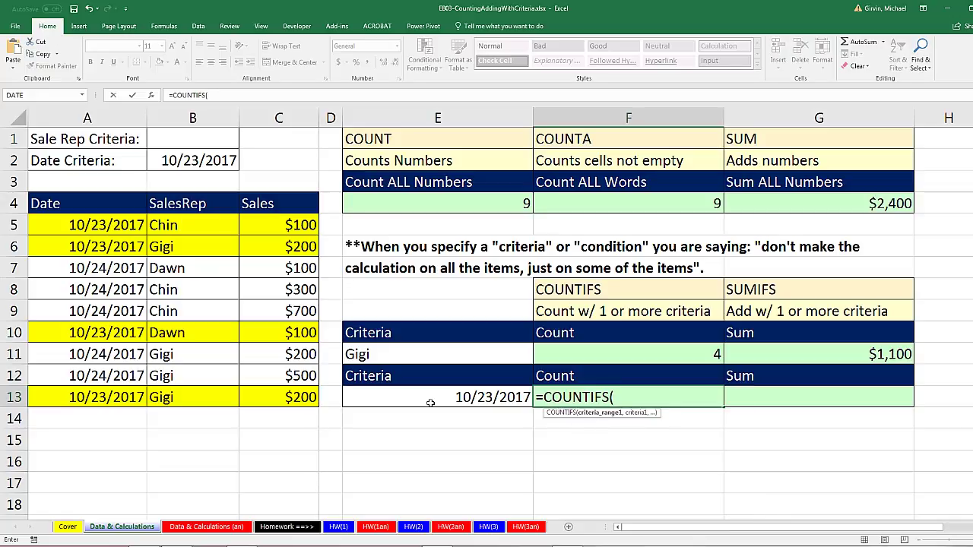
pyautogui.moveTo(106, 225); pyautogui.dragTo(102, 396)
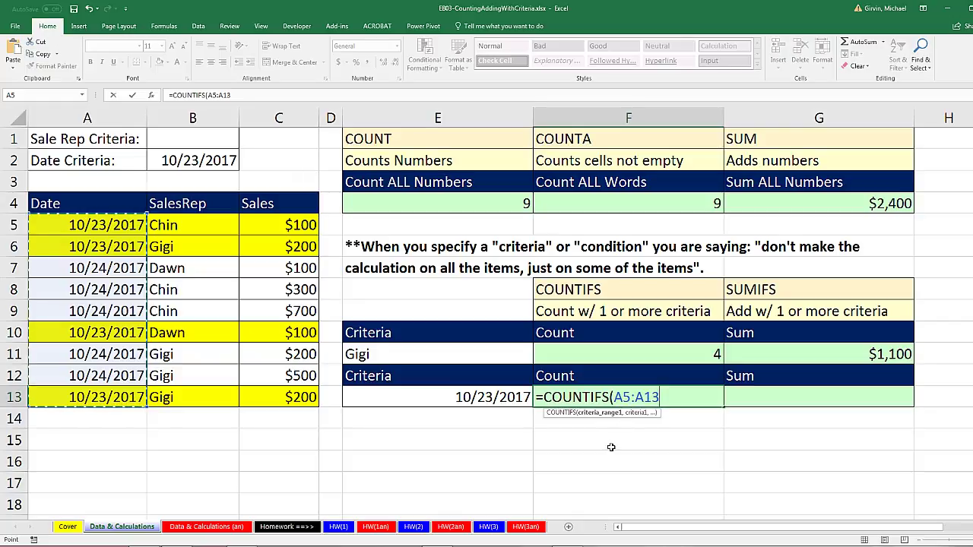
pyautogui.write(',')
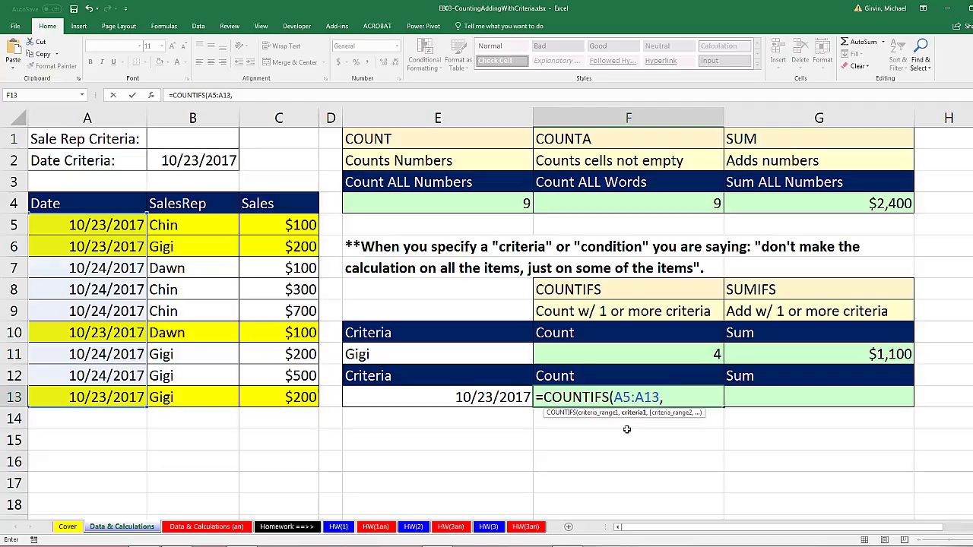
pyautogui.click(469, 402)
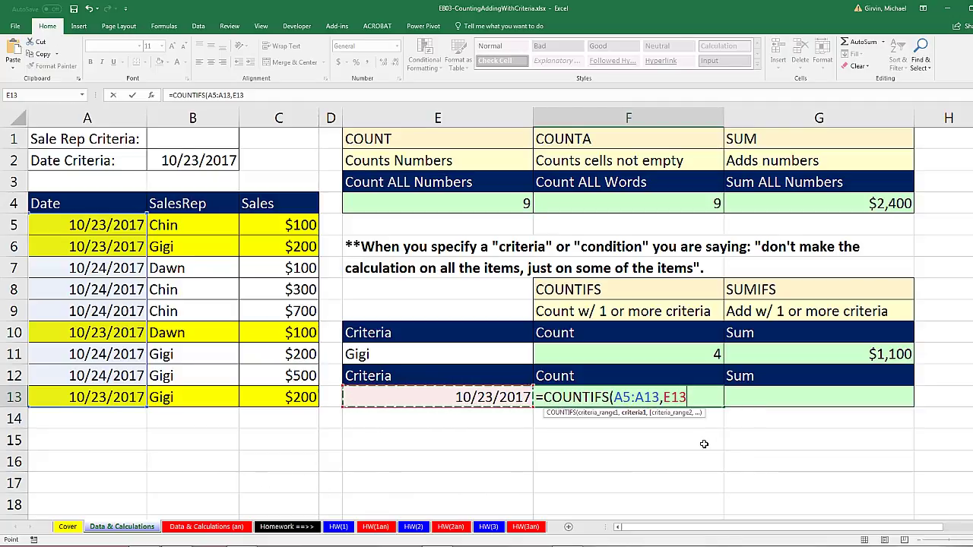
pyautogui.write(')')
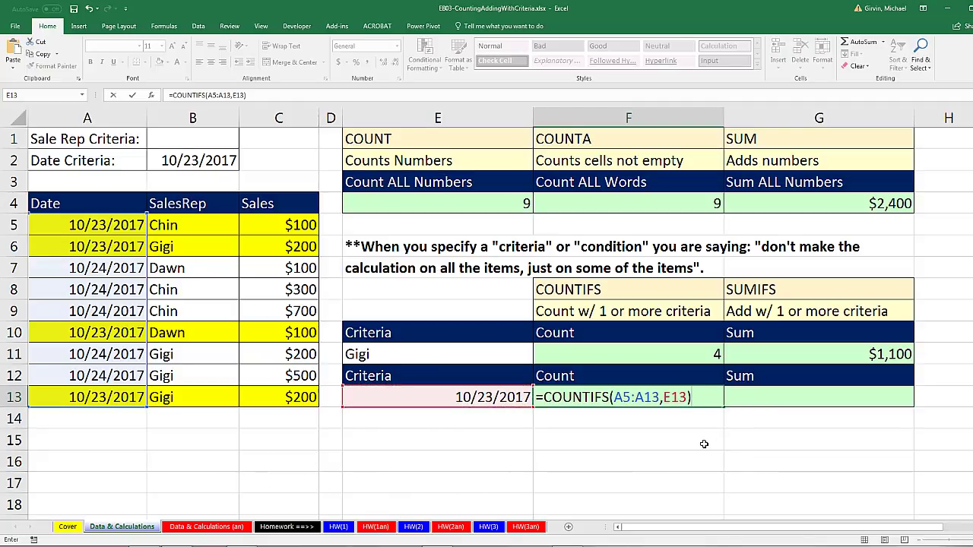
pyautogui.press('Tab')
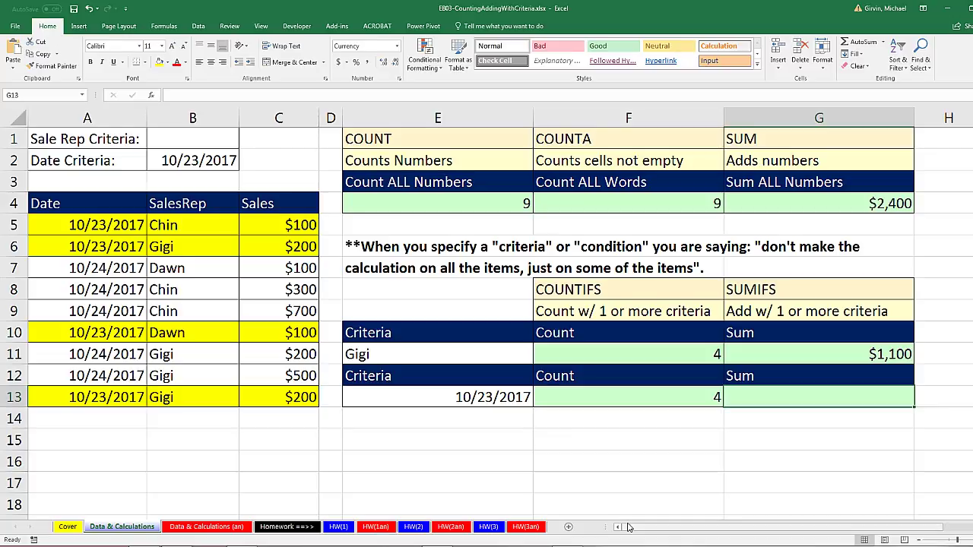
# Step: Start a SUMIFS formula in G13 with the sales amounts C5:C13 as the sum range
pyautogui.write('=sumi')
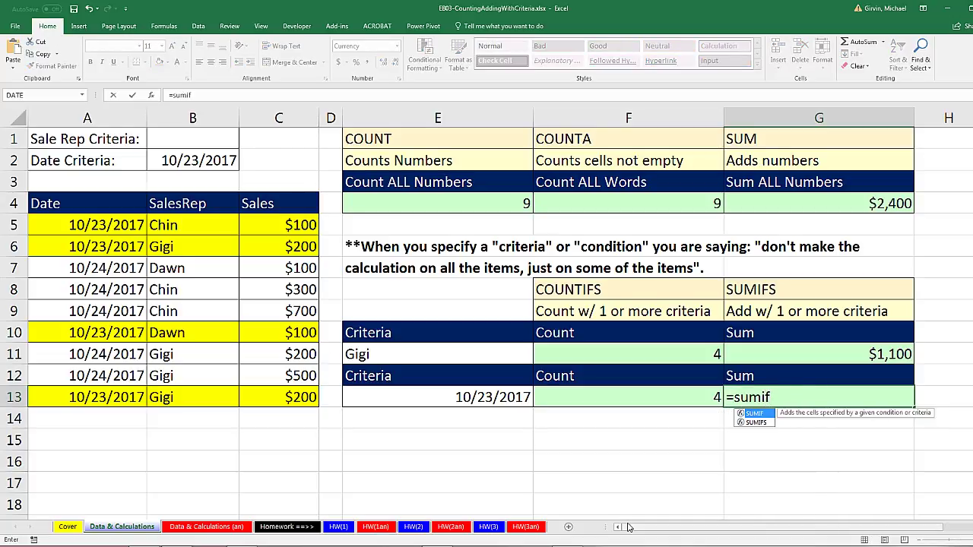
pyautogui.write('f')
pyautogui.press('Down')
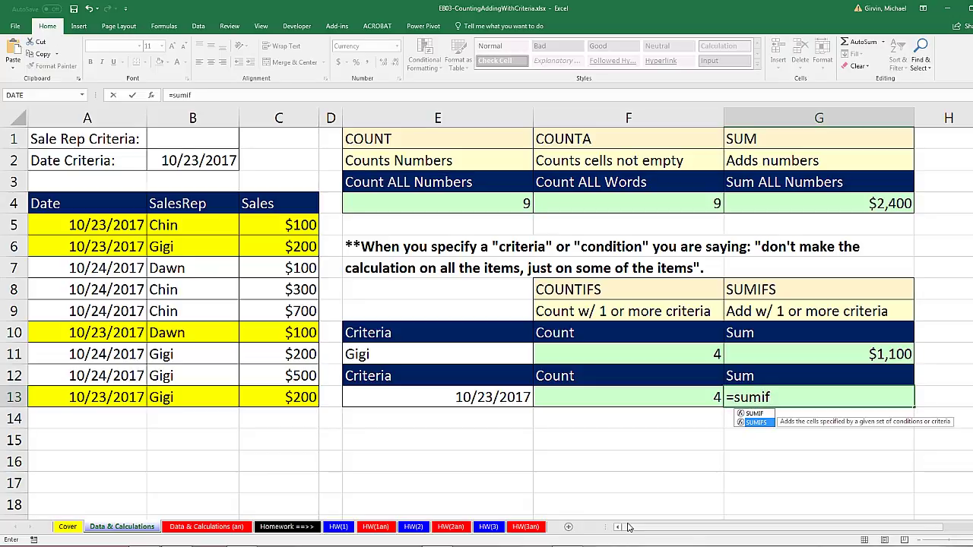
pyautogui.press('Tab')
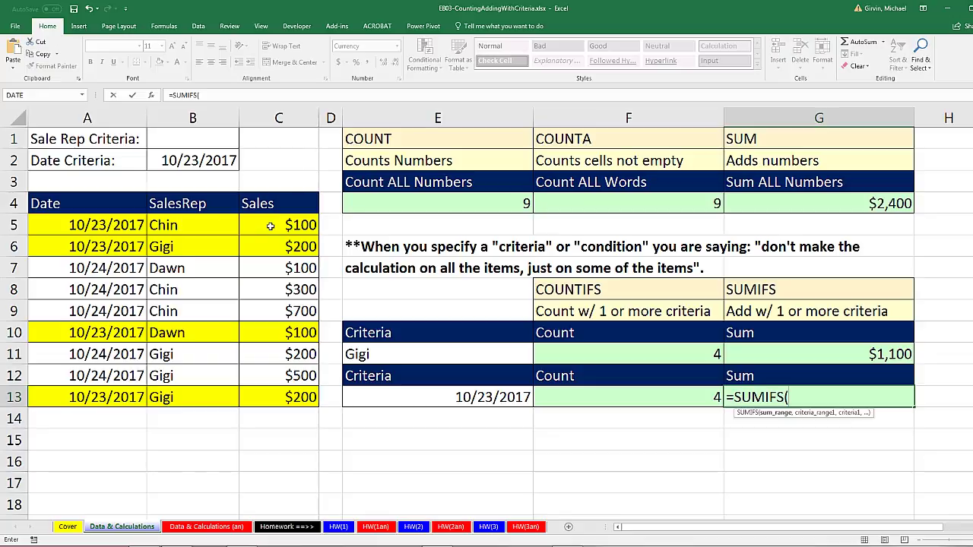
pyautogui.moveTo(270, 228); pyautogui.dragTo(282, 397)
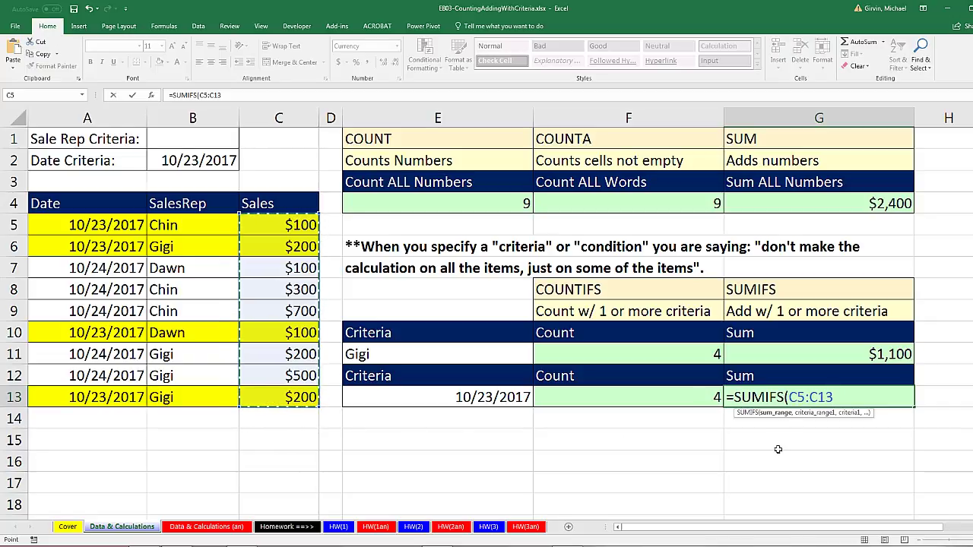
pyautogui.write(',')
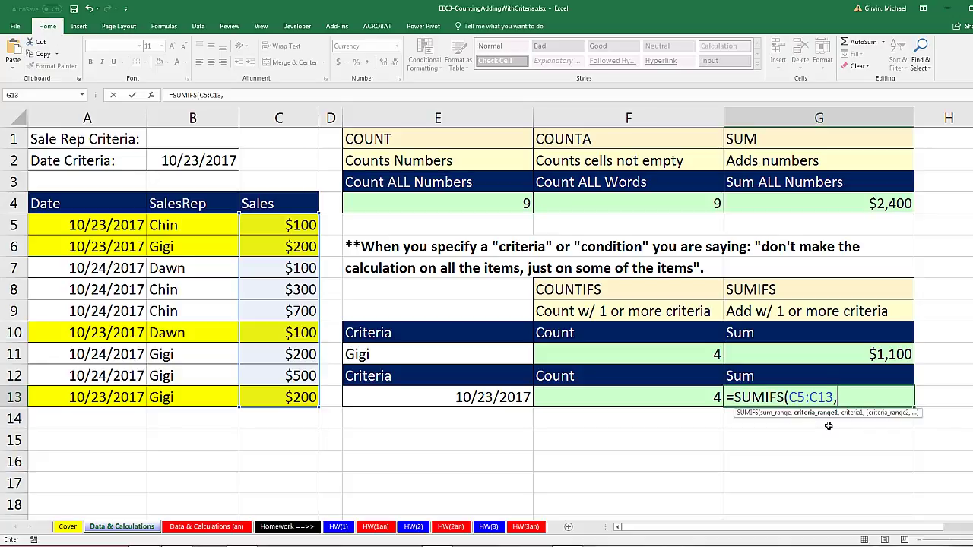
# Step: Add A5:A13 as the criteria range and E13 as the criterion, completing G13 as =SUMIFS(C5:C13,A5:A13,E13)
pyautogui.click(100, 228)
pyautogui.moveTo(98, 236); pyautogui.dragTo(97, 395)
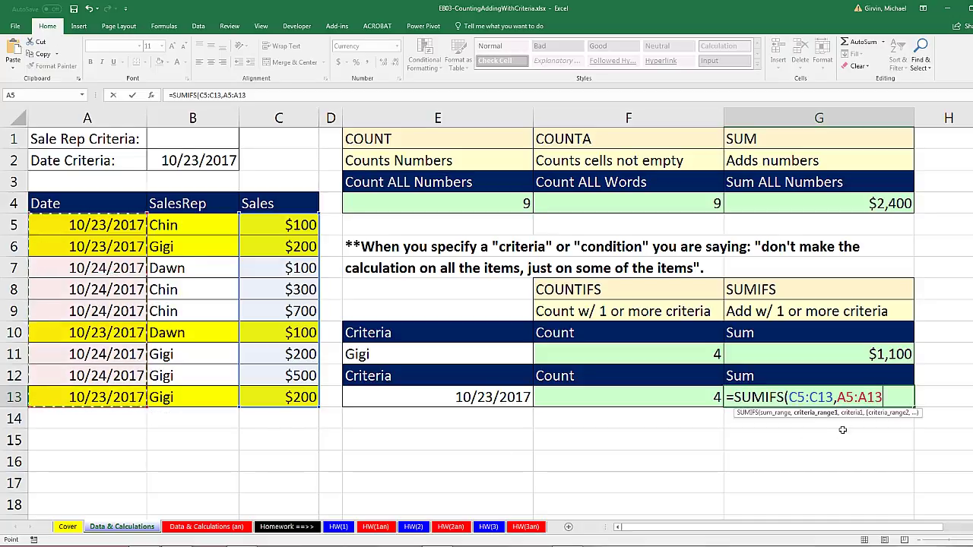
pyautogui.write(',')
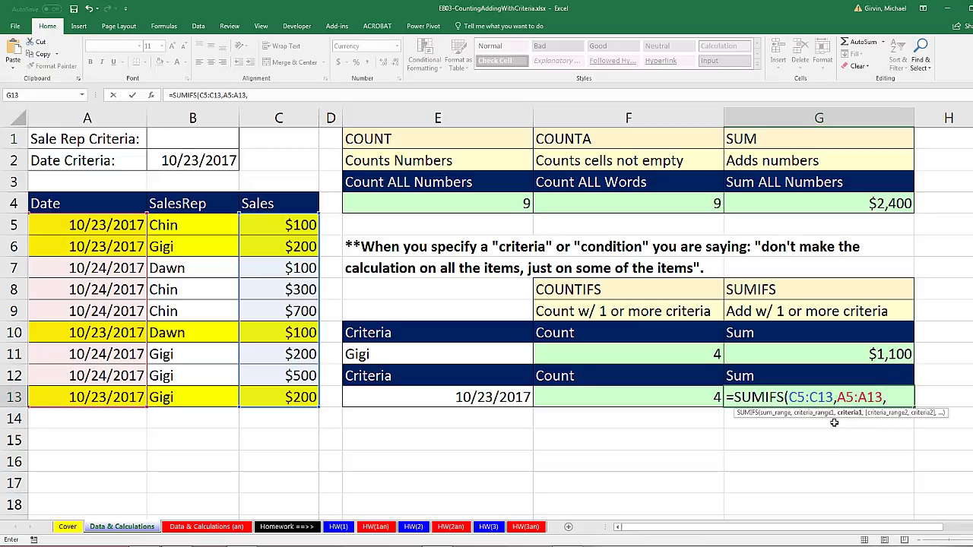
pyautogui.click(492, 398)
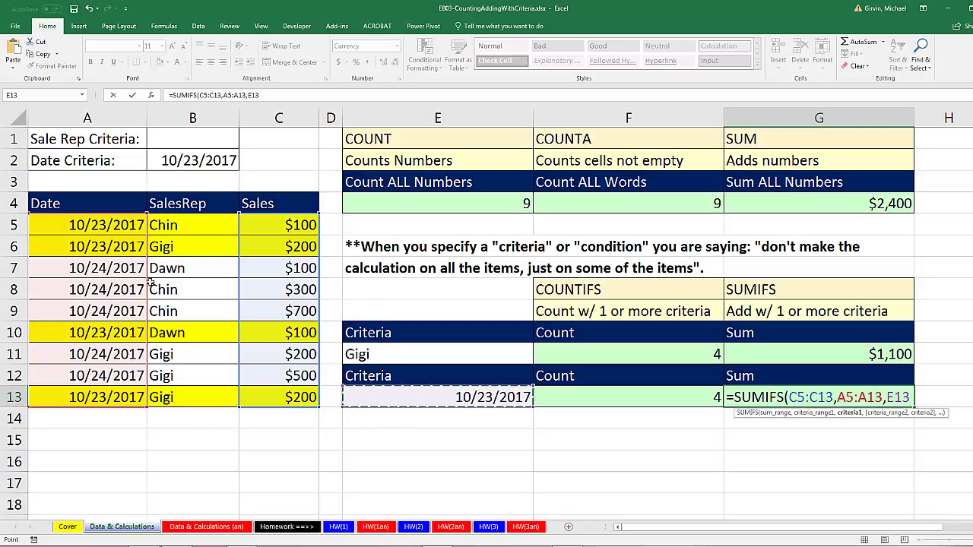
pyautogui.write(')')
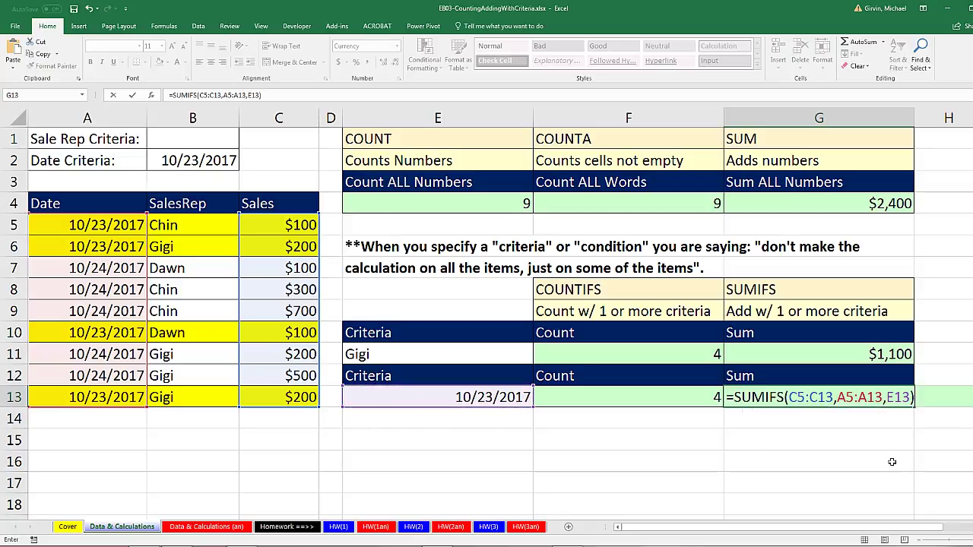
pyautogui.press('Return')
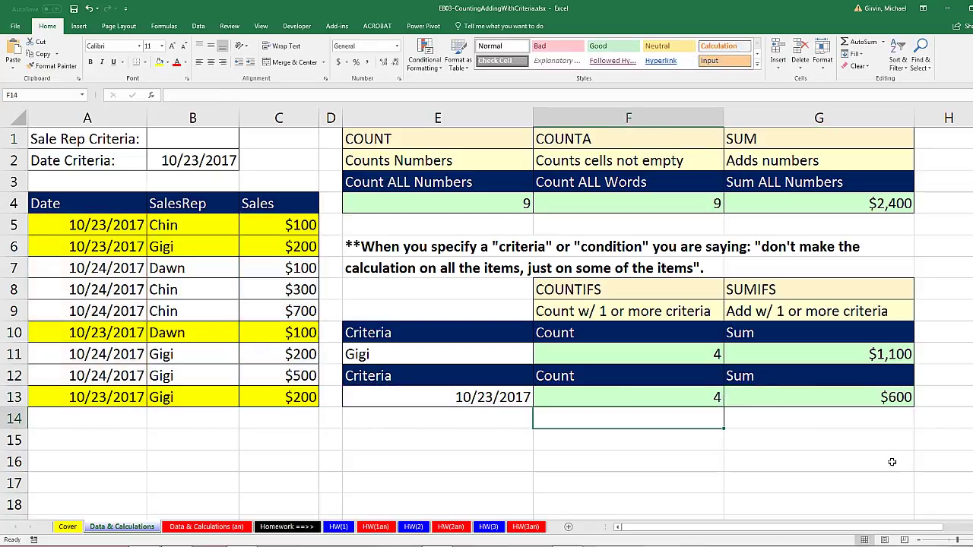
# Step: Check the SUMIFS result in G13 against the sum of the highlighted sales amounts in C5:C6, C10 and C13
pyautogui.click(290, 227)
pyautogui.moveTo(290, 227); pyautogui.dragTo(294, 244)
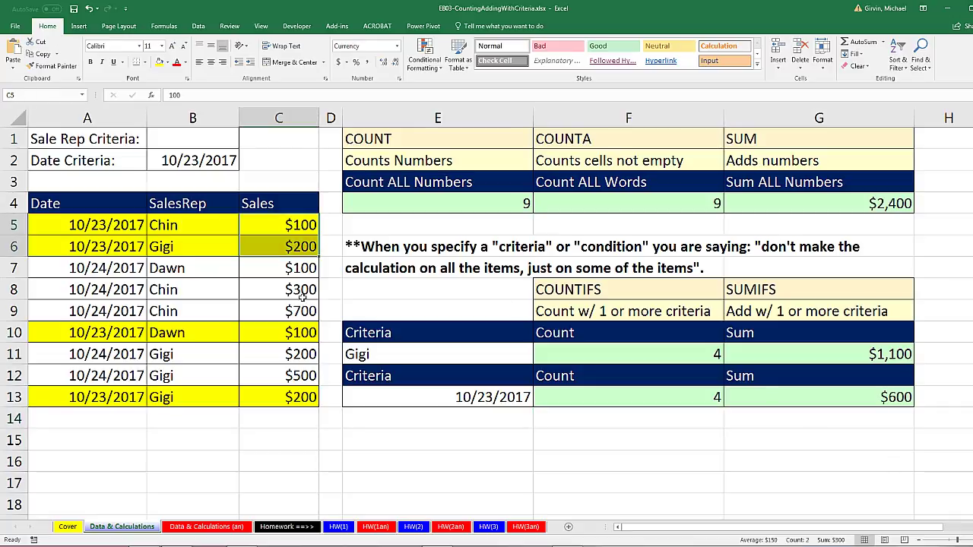
pyautogui.keyDown('ctrl'); pyautogui.click(292, 332); pyautogui.keyUp('ctrl')
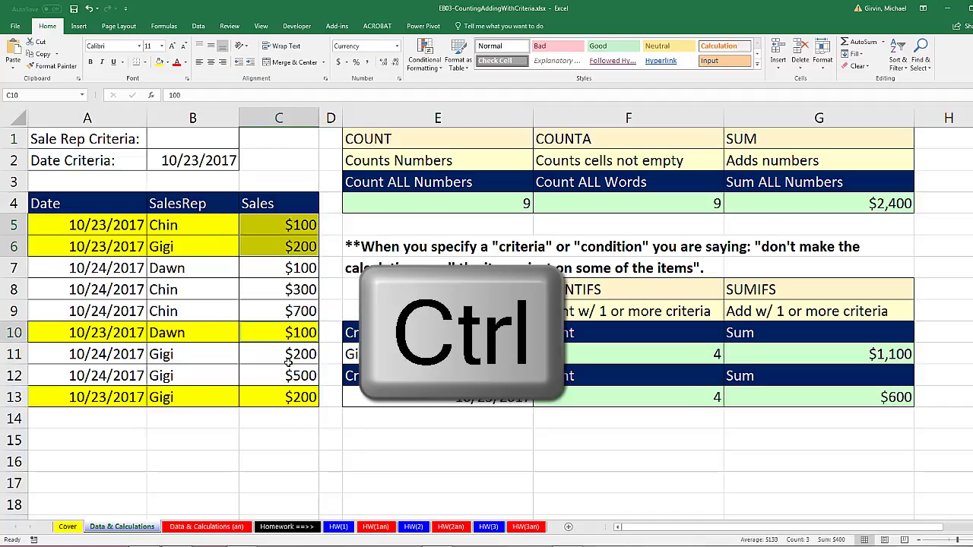
pyautogui.keyDown('ctrl'); pyautogui.click(284, 398); pyautogui.keyUp('ctrl')
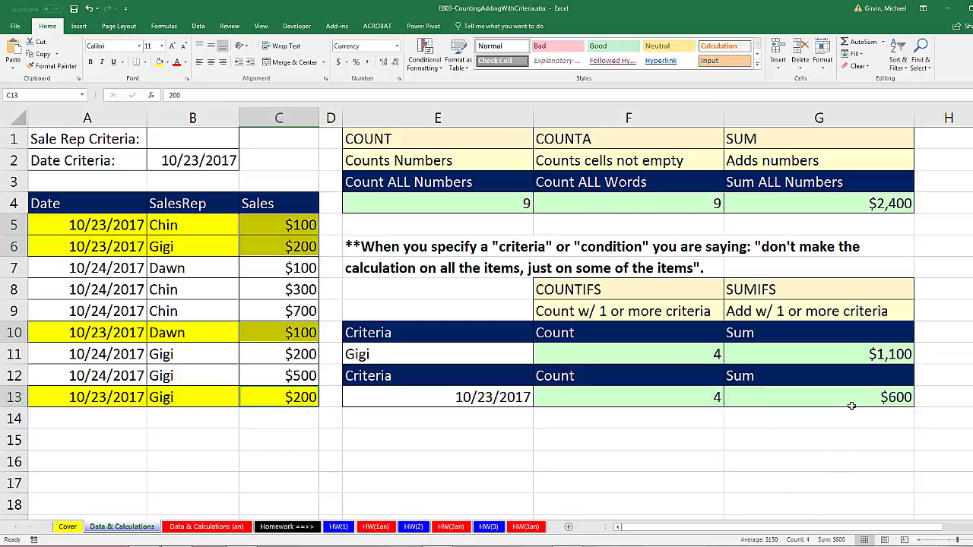
# Step: Test the date-based count and sum by changing the date in A7 to 10/23/2017, and undo that change
pyautogui.doubleClick(99, 268)
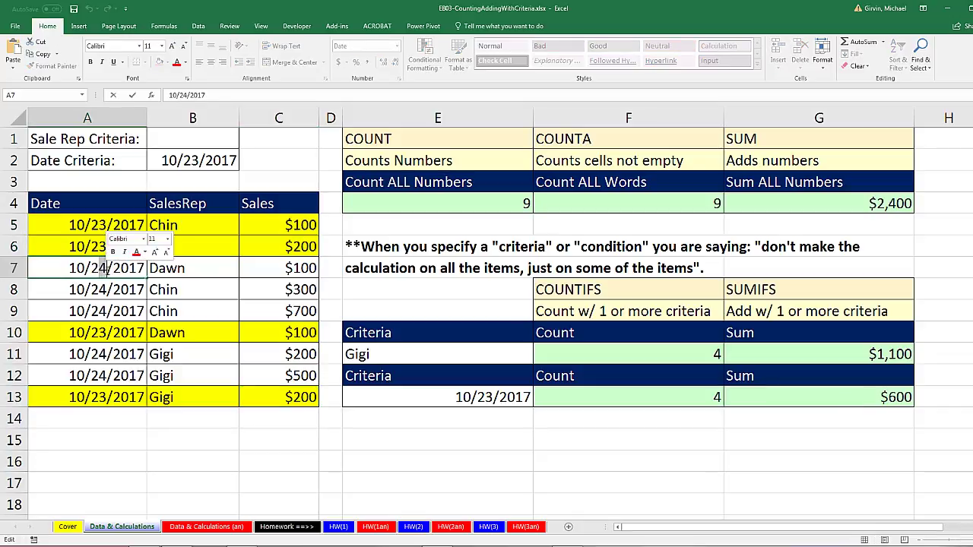
pyautogui.press('BackSpace')
pyautogui.write('3')
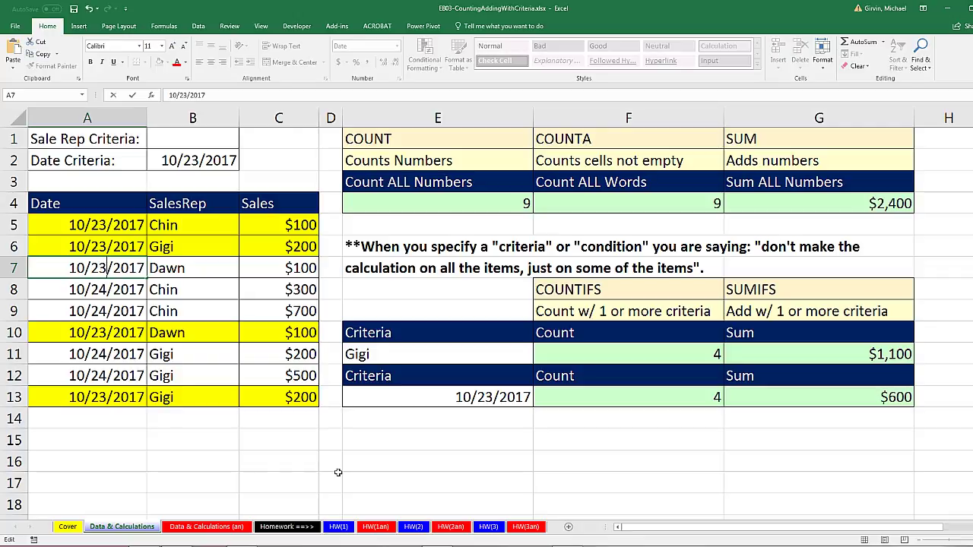
pyautogui.press('Return')
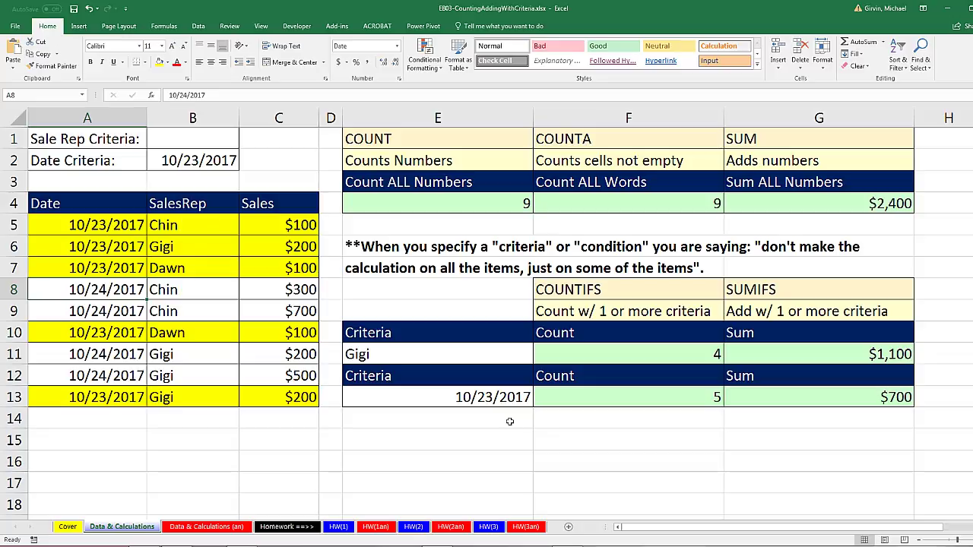
pyautogui.hotkey('ctrl', 'z')
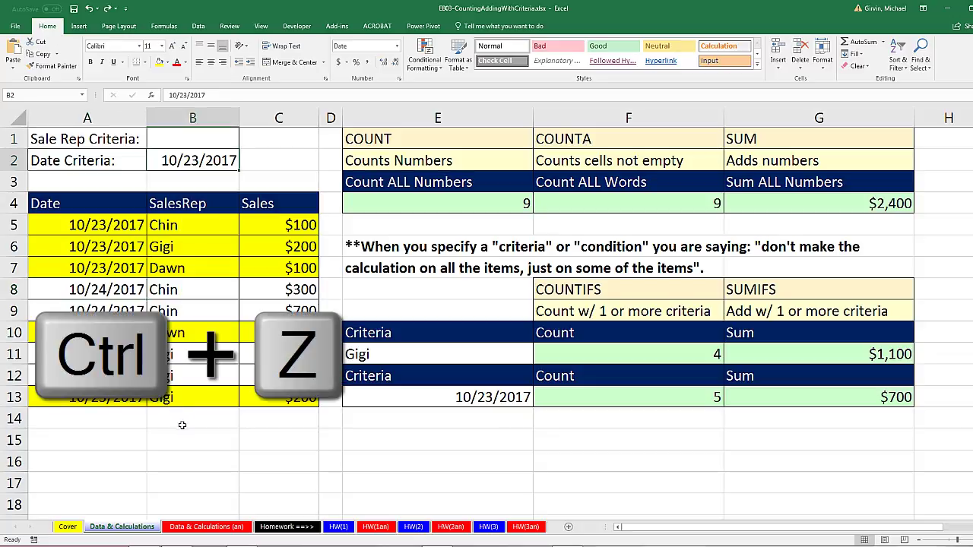
pyautogui.hotkey('ctrl', 'z')
# Step: Clear the Date Criteria in B2 and save the workbook
pyautogui.press('Delete')
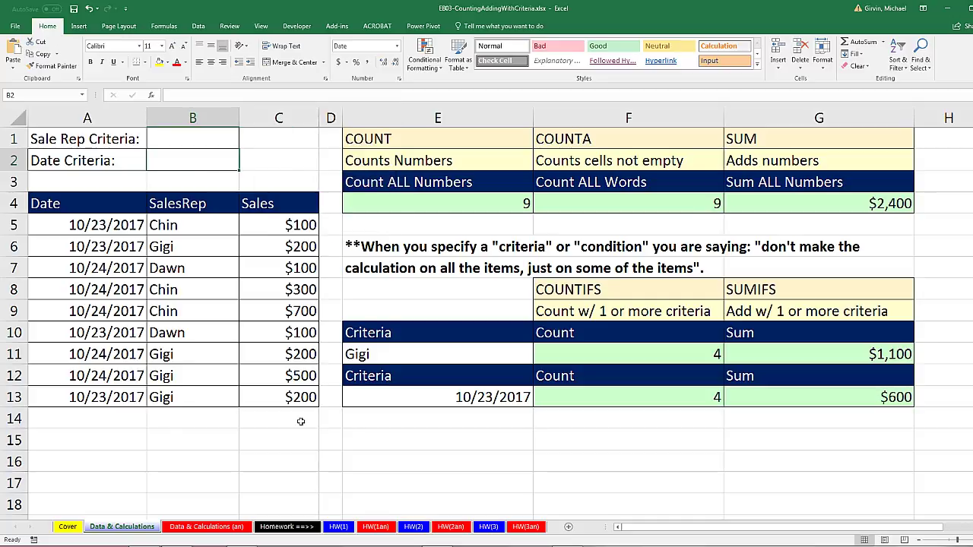
pyautogui.hotkey('ctrl', 's')
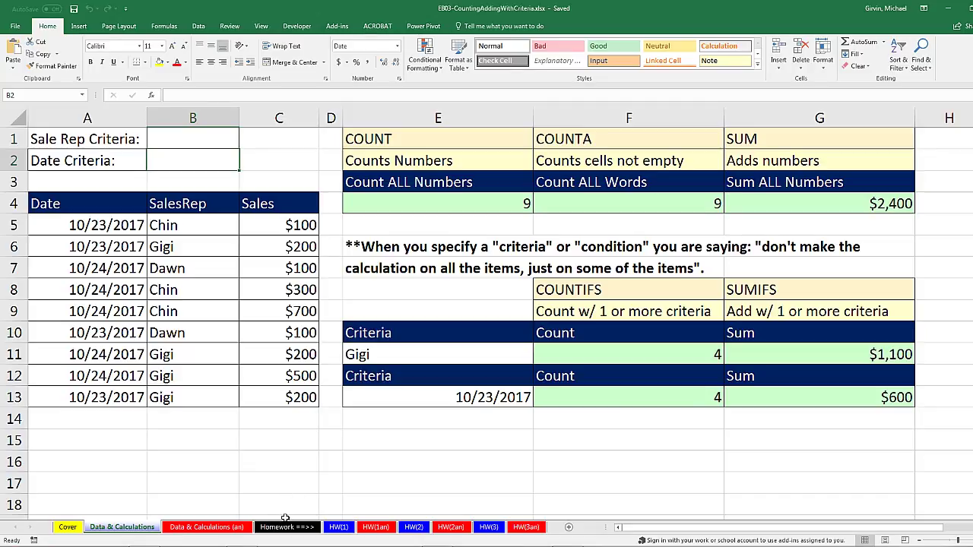
# Step: Look through the homework sheets HW(1), HW(1an), HW(2) and HW(3) to see the practice problems
pyautogui.click(339, 530)
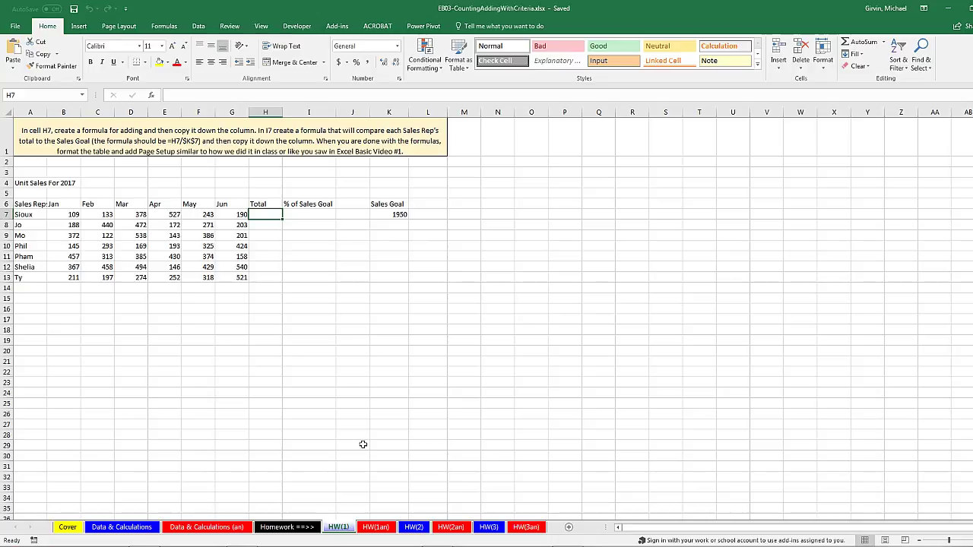
pyautogui.click(374, 529)
pyautogui.click(340, 528)
pyautogui.click(414, 527)
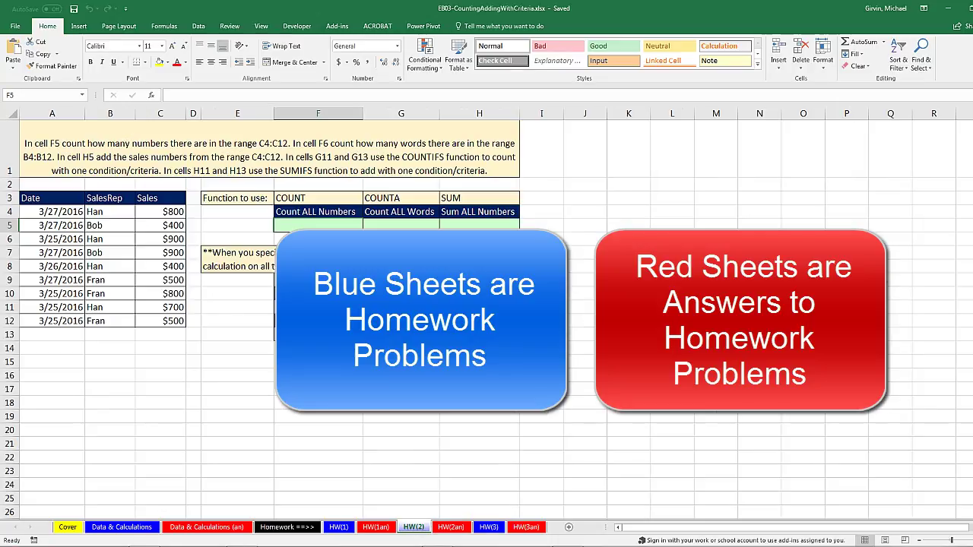
pyautogui.click(488, 527)
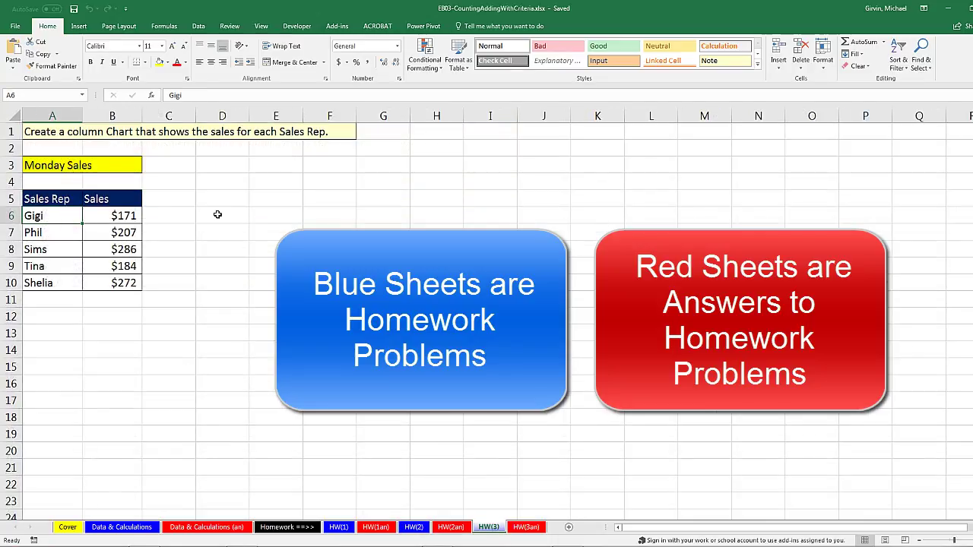
# Step: Return to the Data & Calculations sheet and review the SUM, COUNTIFS and SUMIFS formulas with their criteria in E11 and E13
pyautogui.click(117, 527)
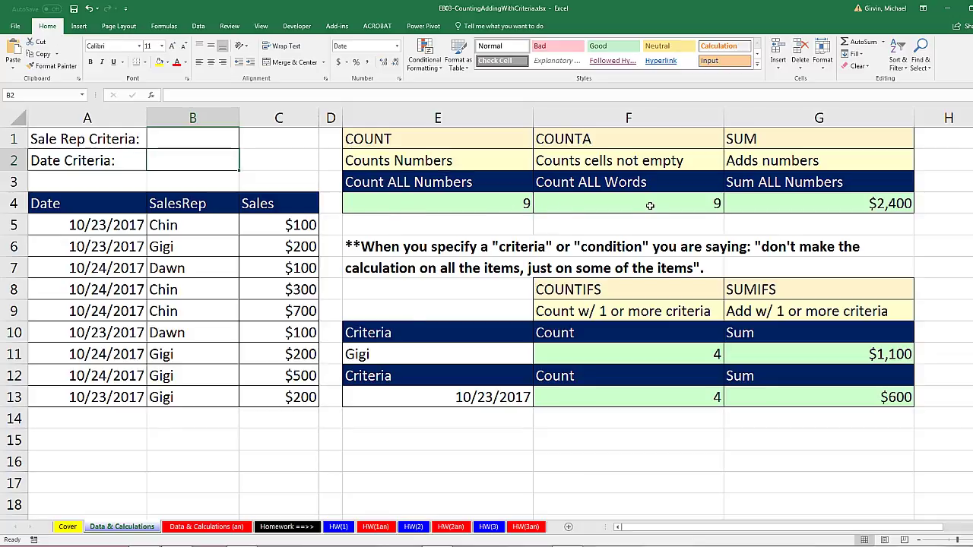
pyautogui.click(770, 203)
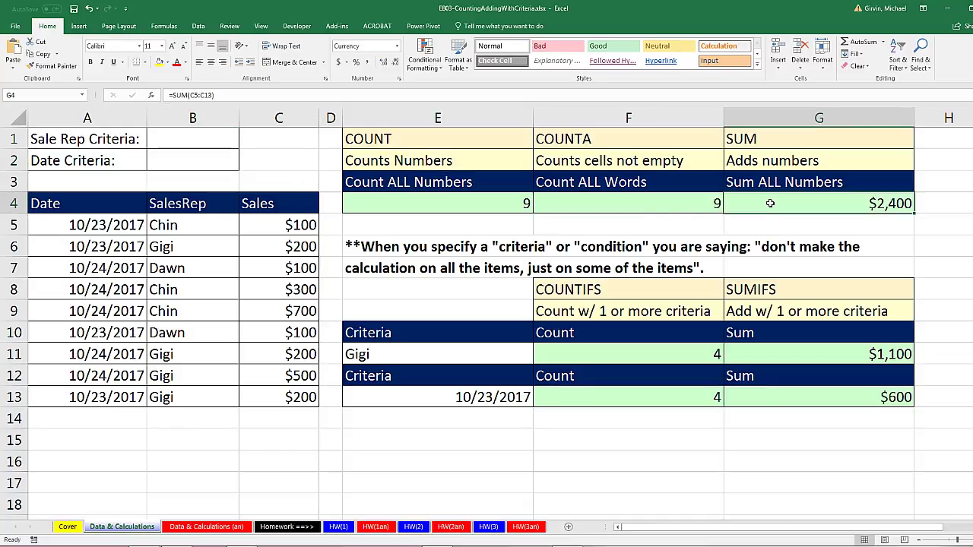
pyautogui.click(646, 348)
pyautogui.click(646, 398)
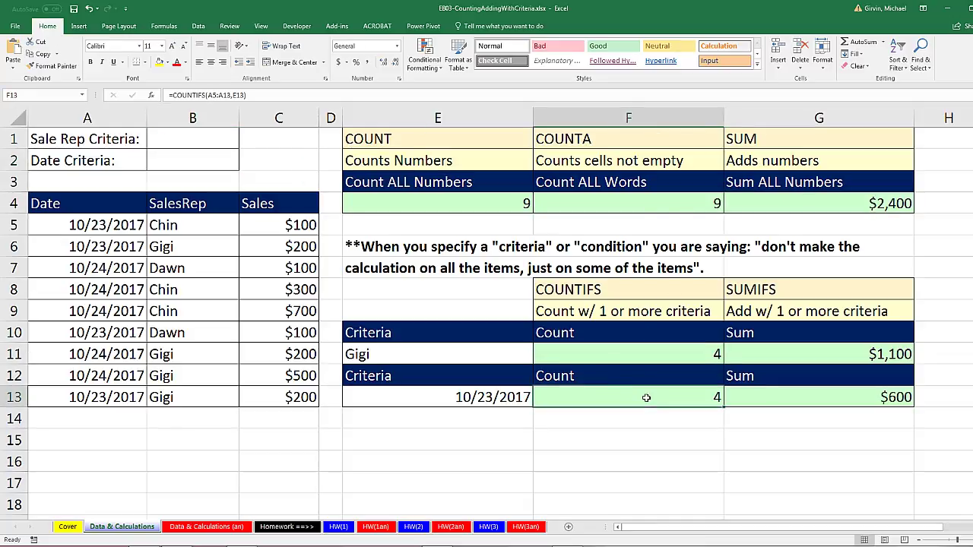
pyautogui.click(492, 354)
pyautogui.click(494, 398)
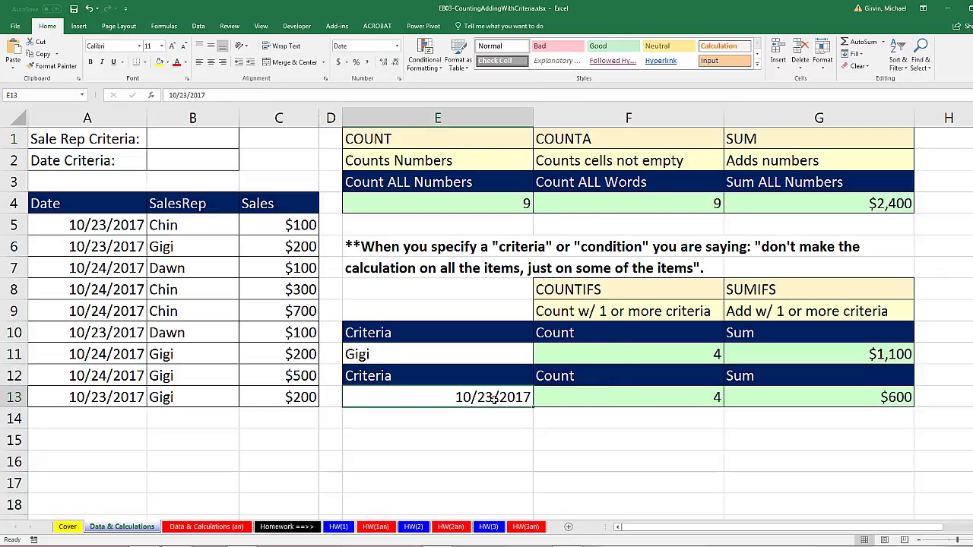
pyautogui.click(760, 353)
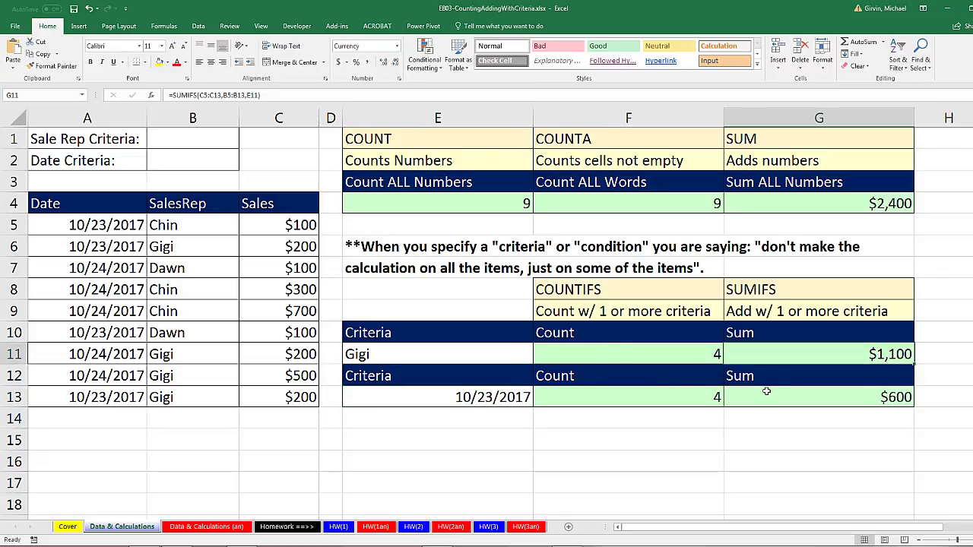
pyautogui.click(766, 395)
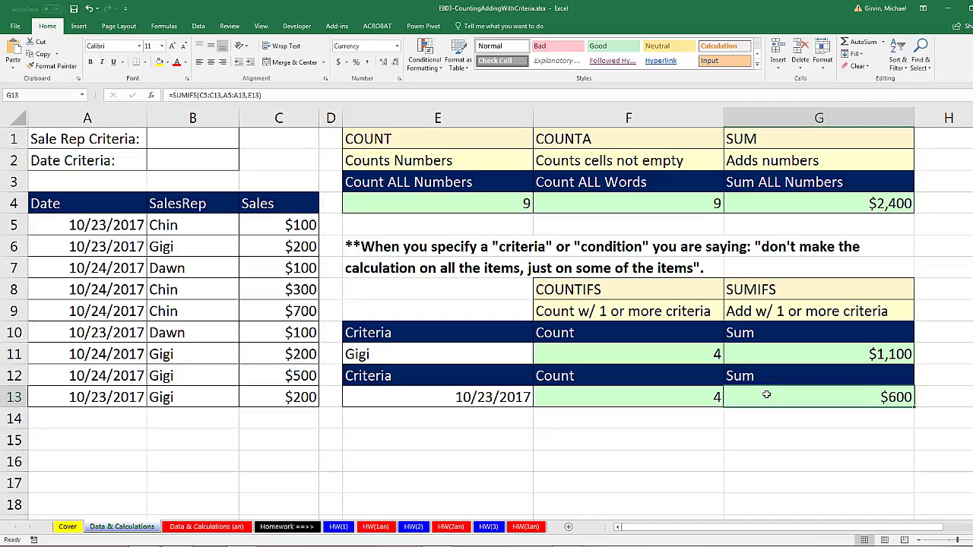